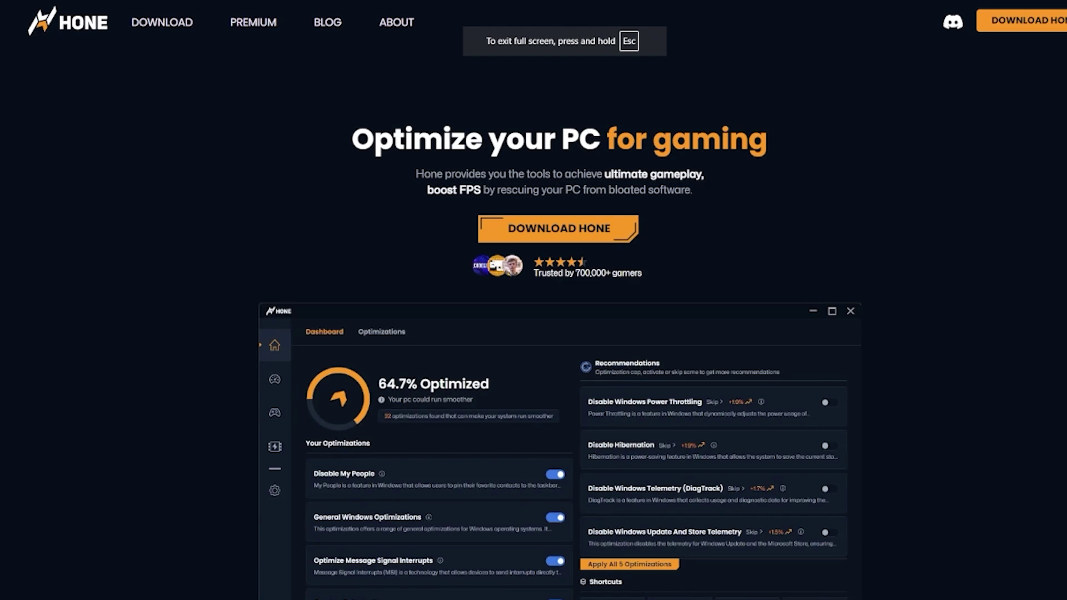
Look over the Hone homepage and the list of supported titles in the app's game library.
scroll(560, 300, "down", 7)
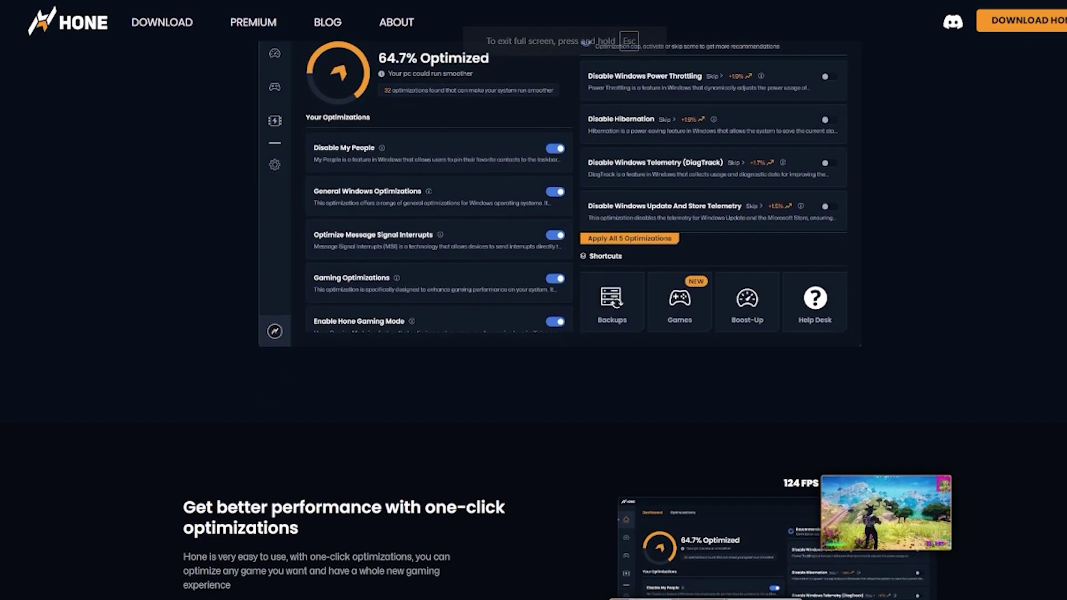
scroll(560, 300, "down", 4)
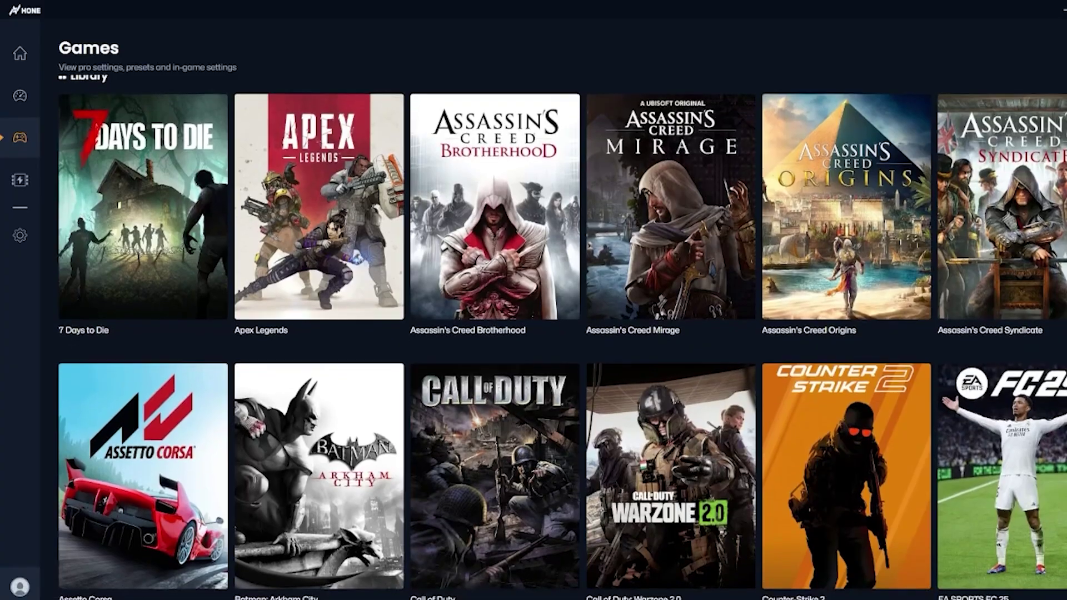
scroll(556, 334, "down", 5)
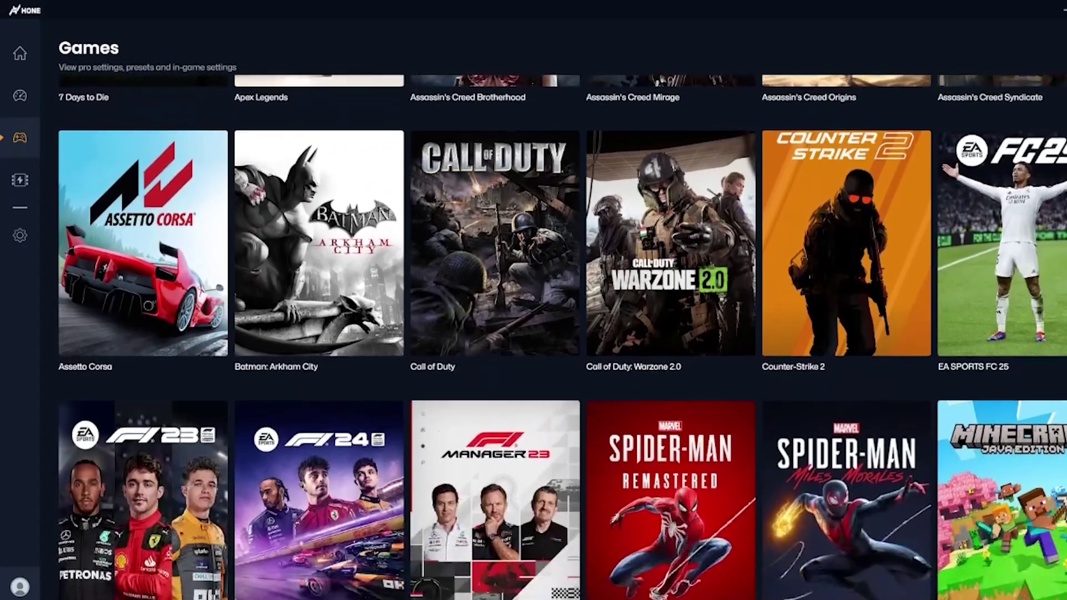
scroll(555, 333, "down", 5)
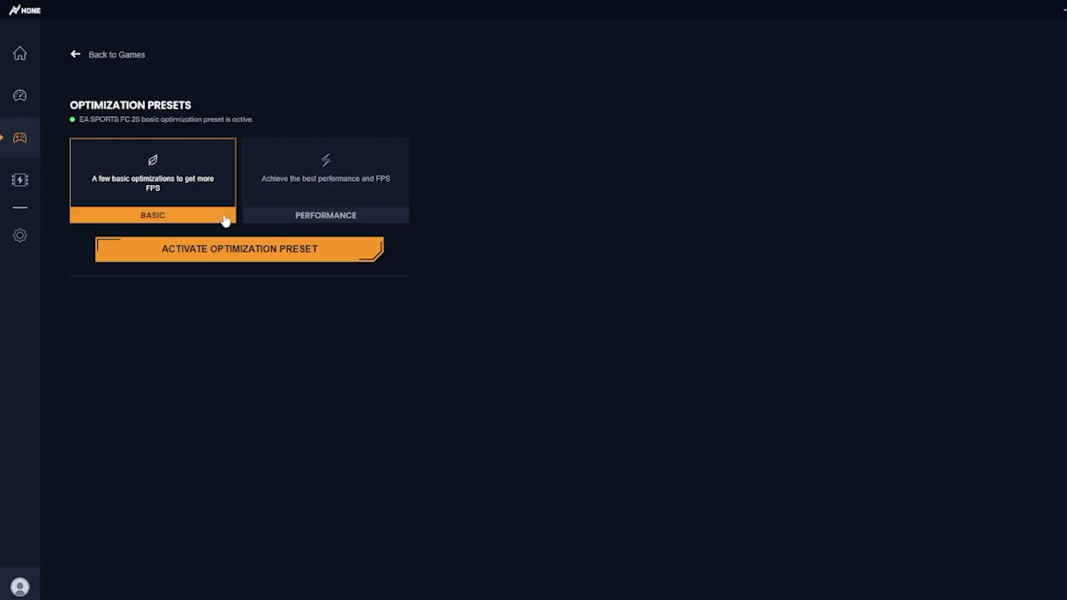
Compare the Basic and Performance optimization presets for EA SPORTS FC 25, ending on Performance.
left_click(316, 198)
left_click(161, 195)
left_click(274, 197)
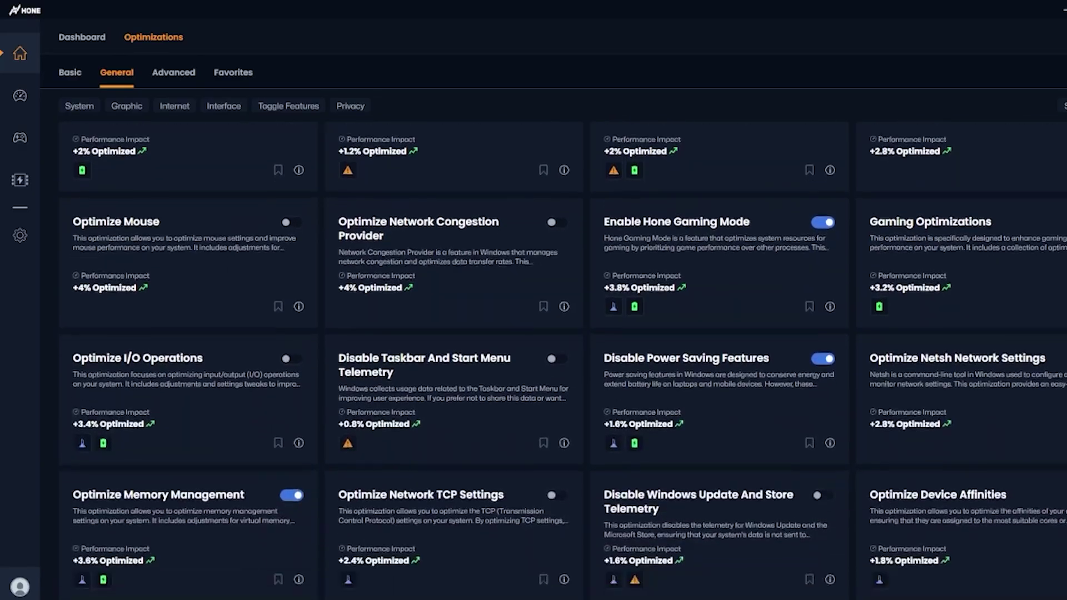
Examine the General optimizations, filtering them by Graphic, Internet, Interface, Toggle Features, Privacy and System.
scroll(555, 361, "down", 3)
scroll(556, 361, "down", 10)
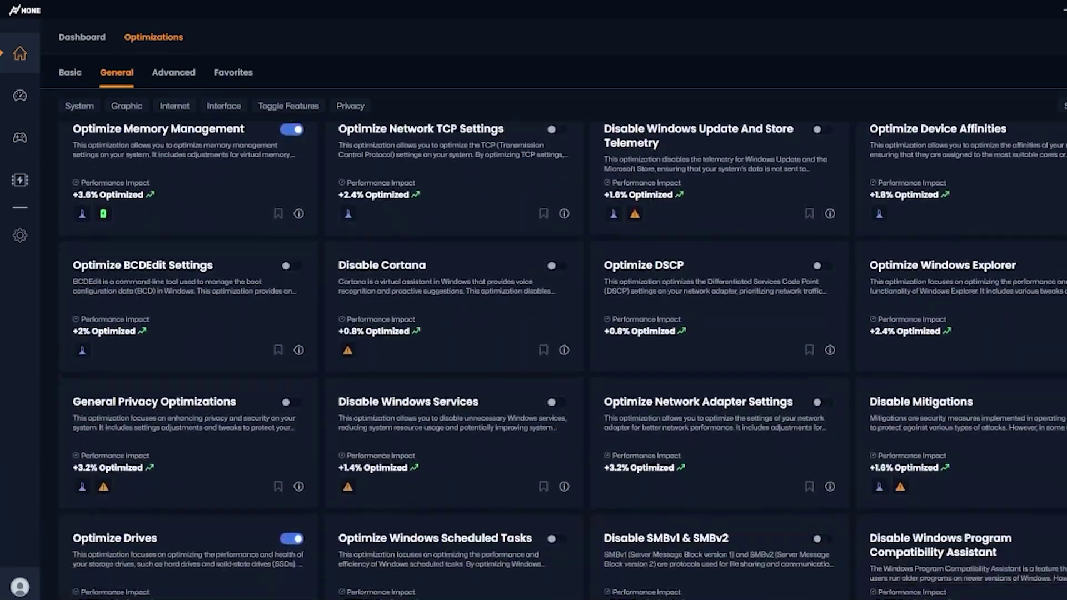
scroll(555, 361, "down", 5)
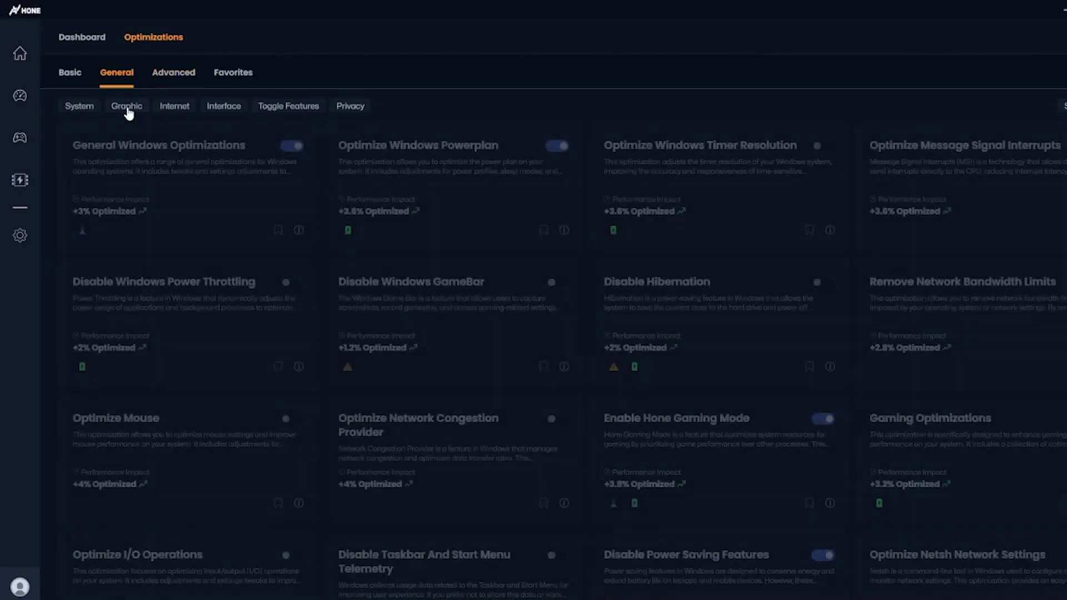
left_click(127, 110)
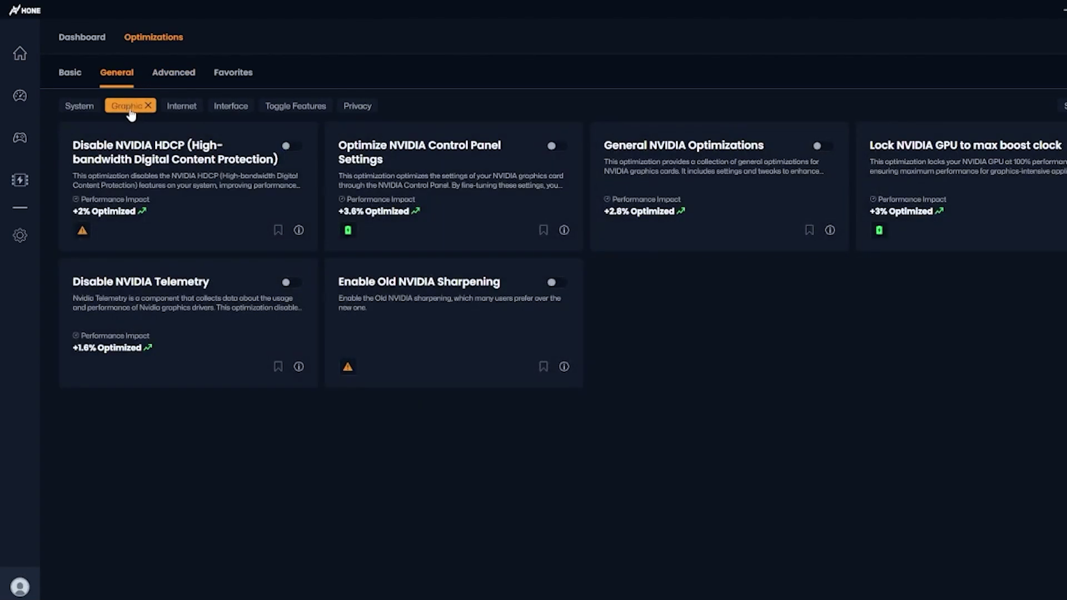
left_click(177, 109)
left_click(229, 111)
left_click(276, 111)
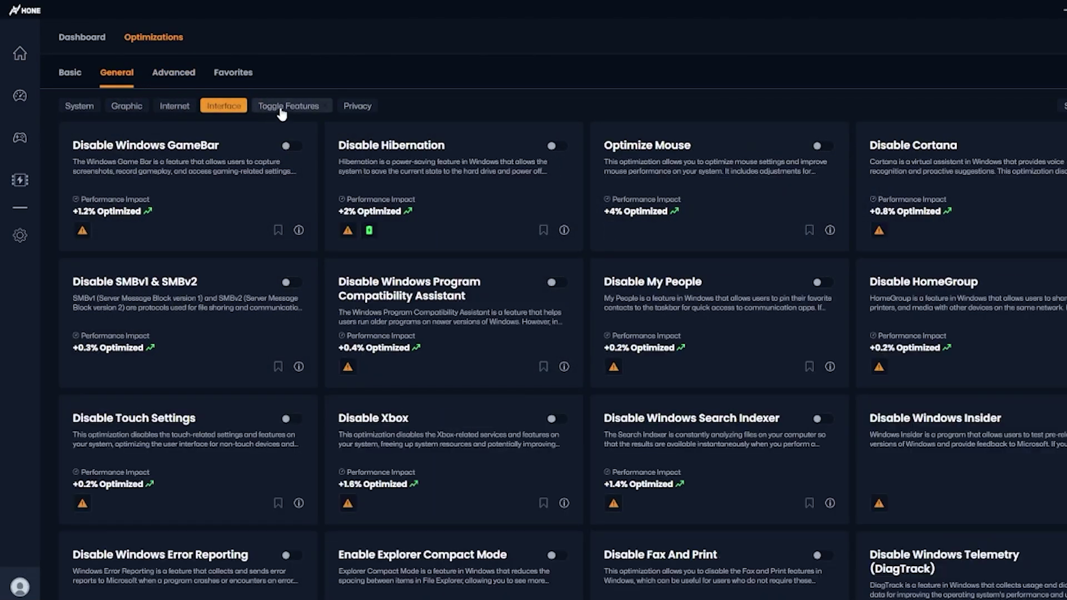
left_click(355, 107)
left_click(78, 109)
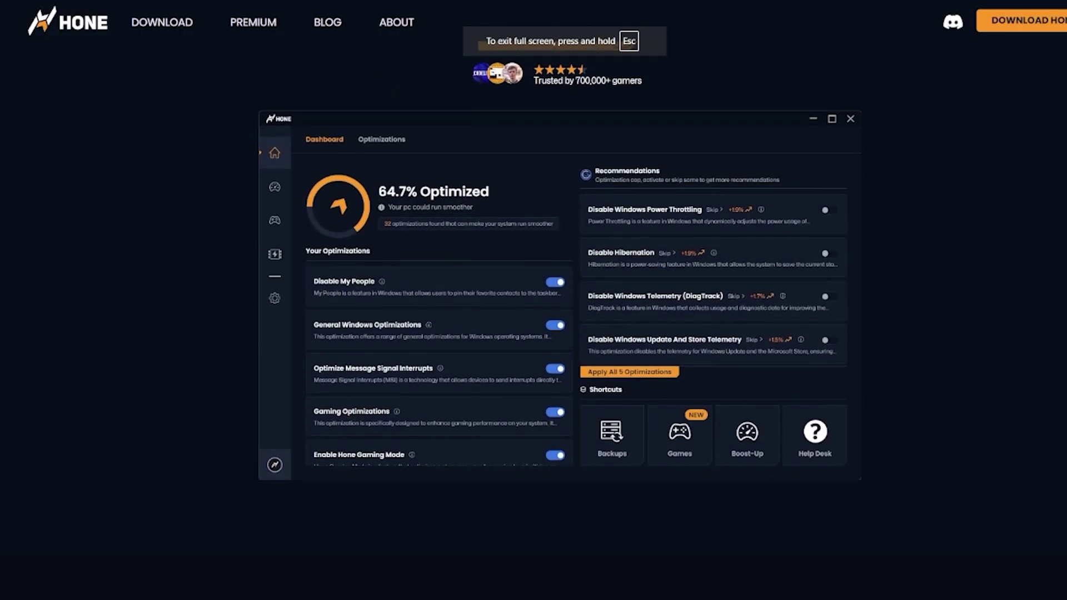
Review the Hone homepage and download the Hone app from it.
scroll(534, 300, "down", 7)
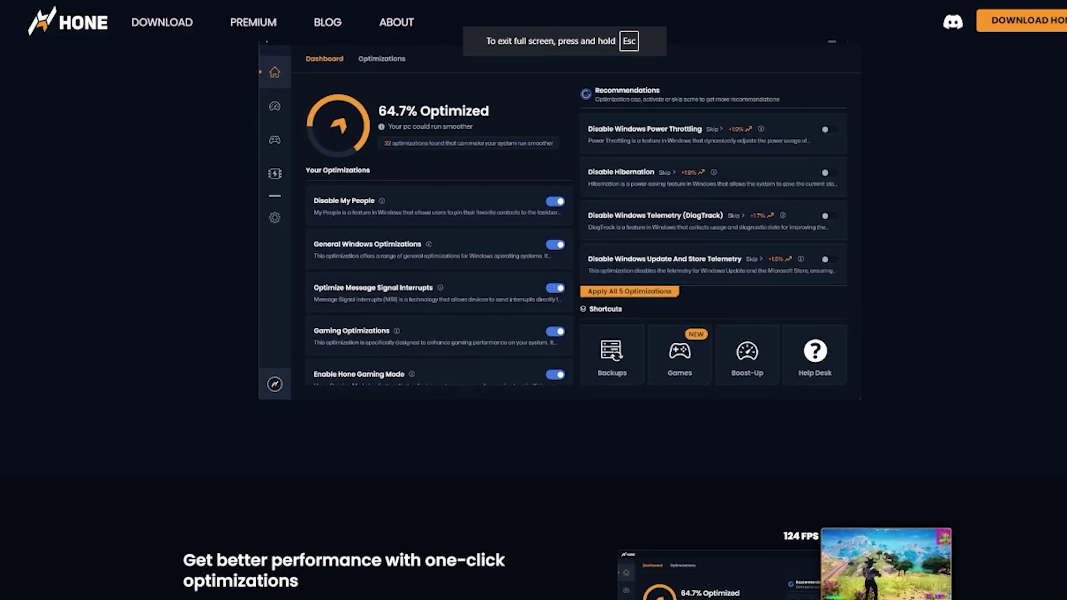
scroll(533, 300, "down", 12)
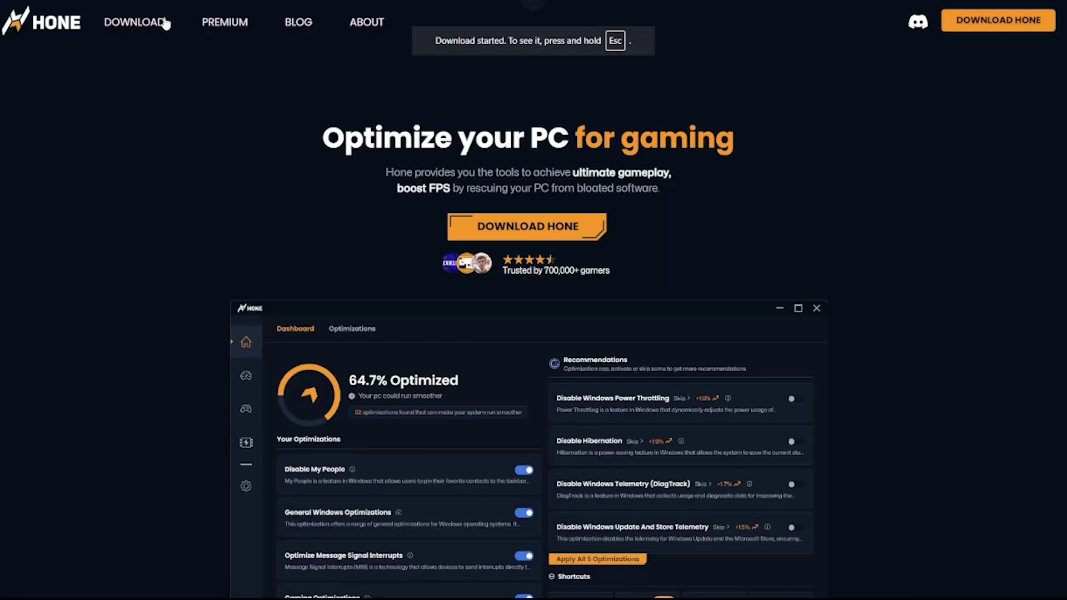
left_click(157, 24)
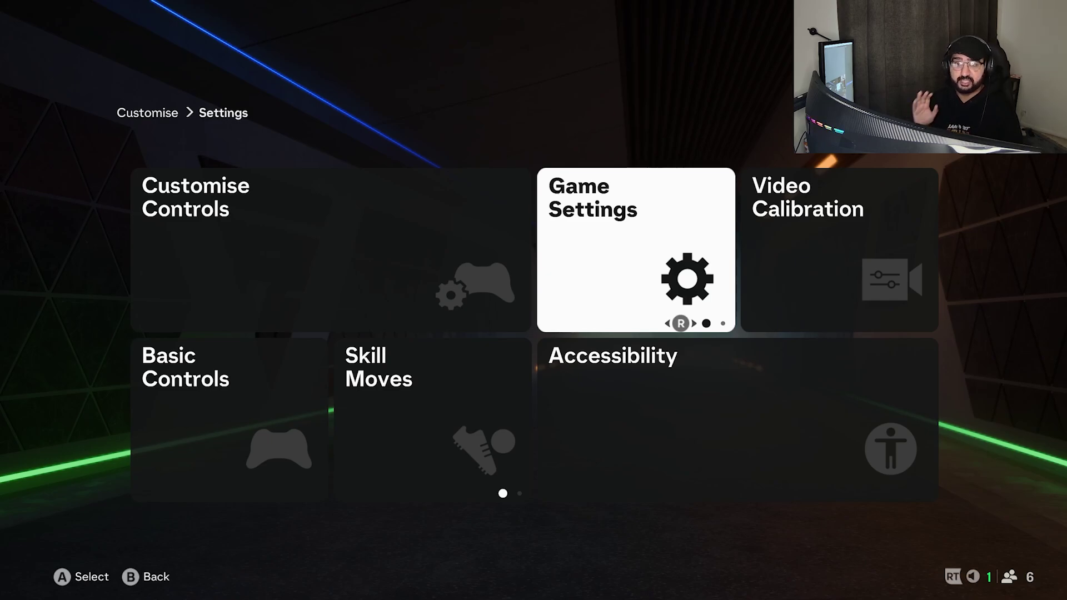
Switch to EA SPORTS FC 25 and open the display section of the Game Settings.
key("Return")
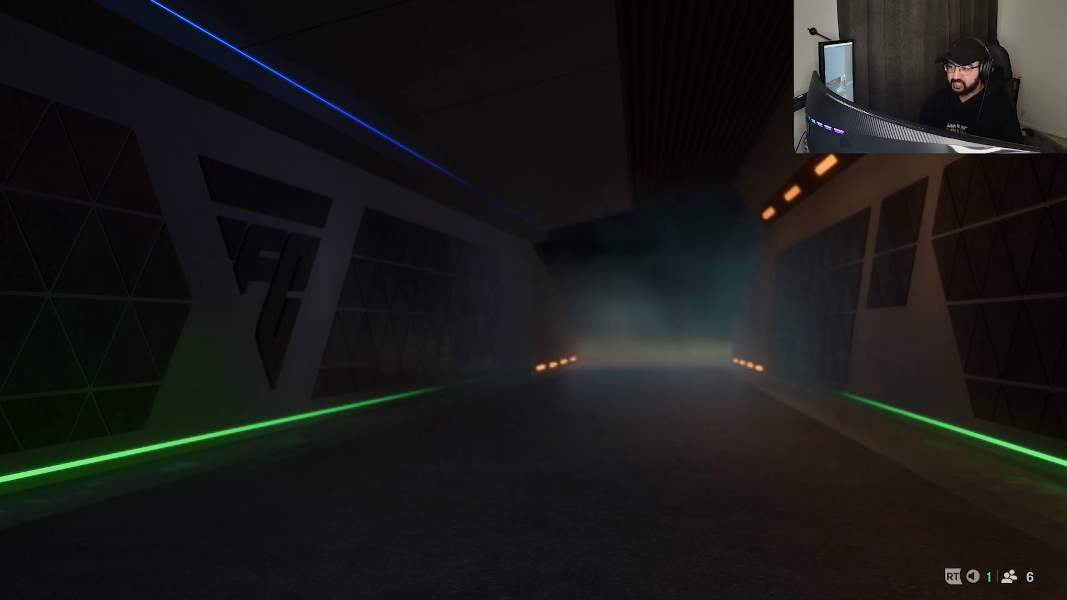
key("q")
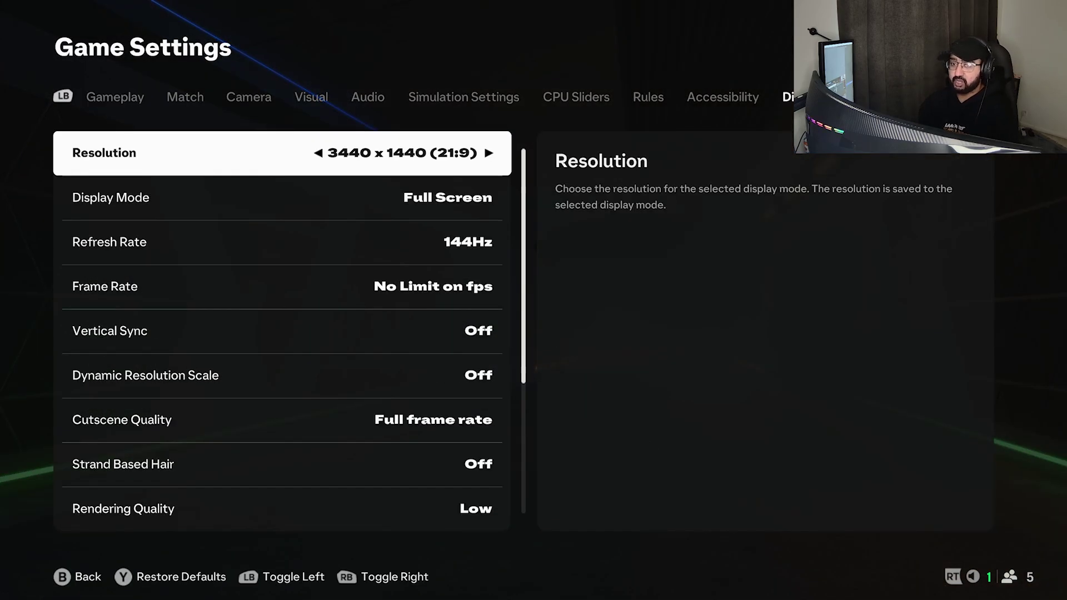
key("e")
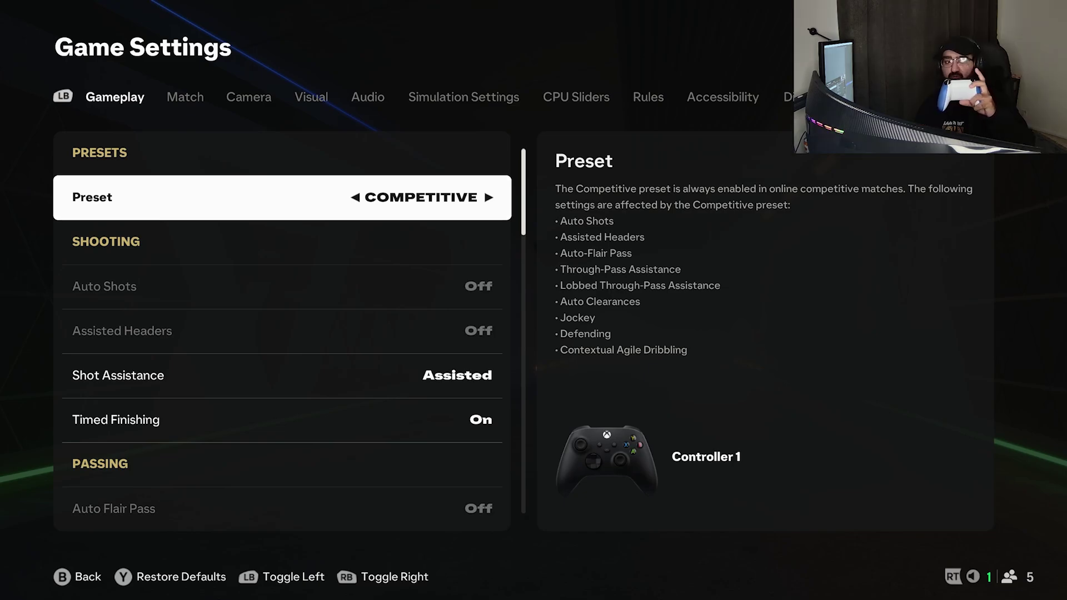
key("q")
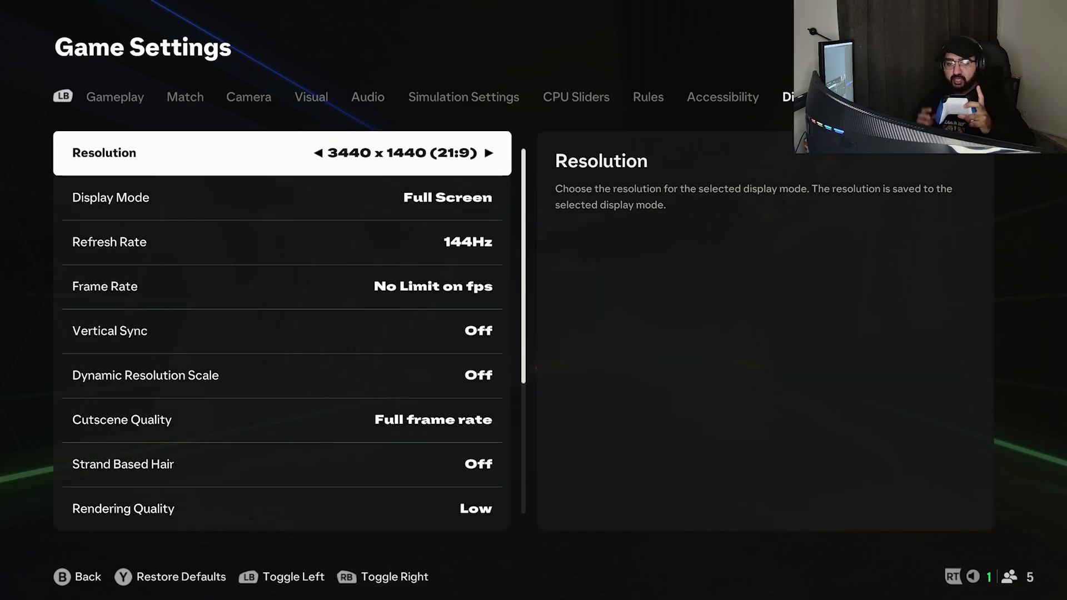
Go through all the Game Settings categories from Gameplay to Accessibility and return to the display settings.
key("e")
key("e")
key("e")
key("e")
key("e")
key("e")
key("e")
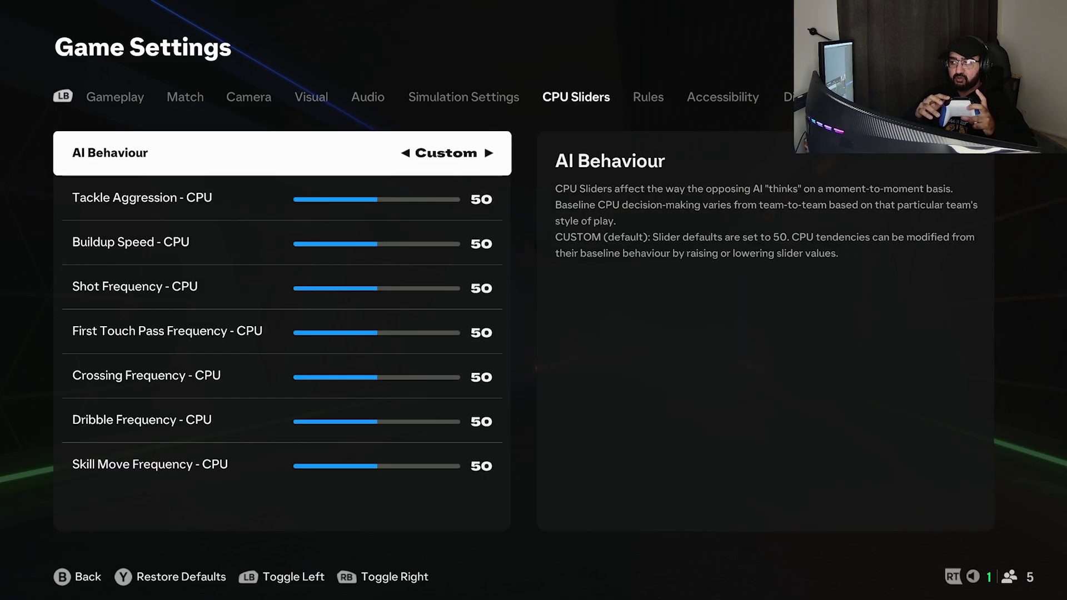
key("e")
key("e")
key("e")
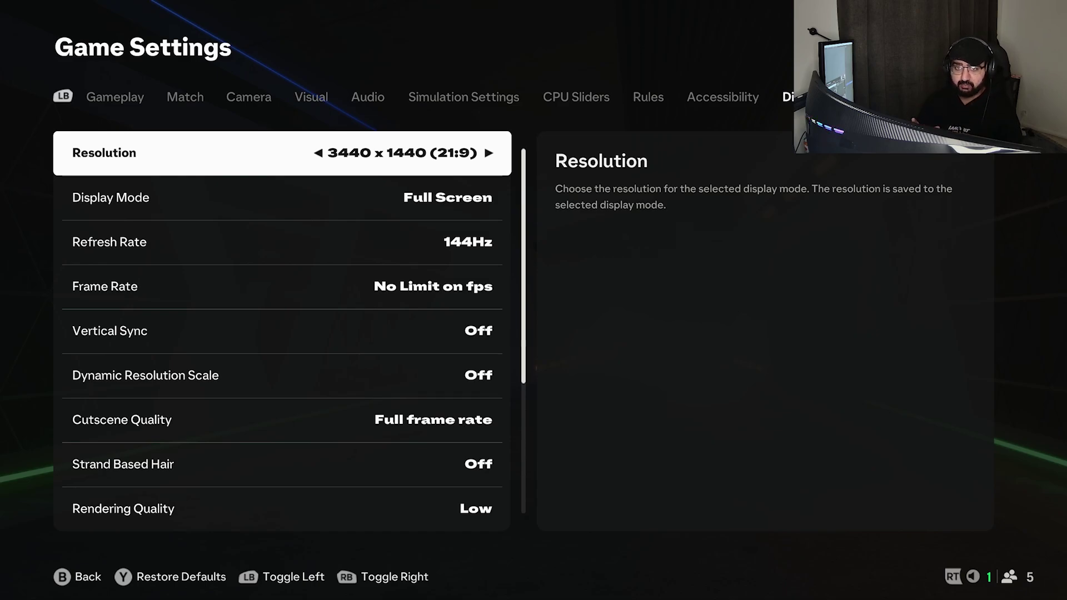
Try the 1280 x 720 (16:9) resolution and return to 3440 x 1440 (21:9).
key("Right")
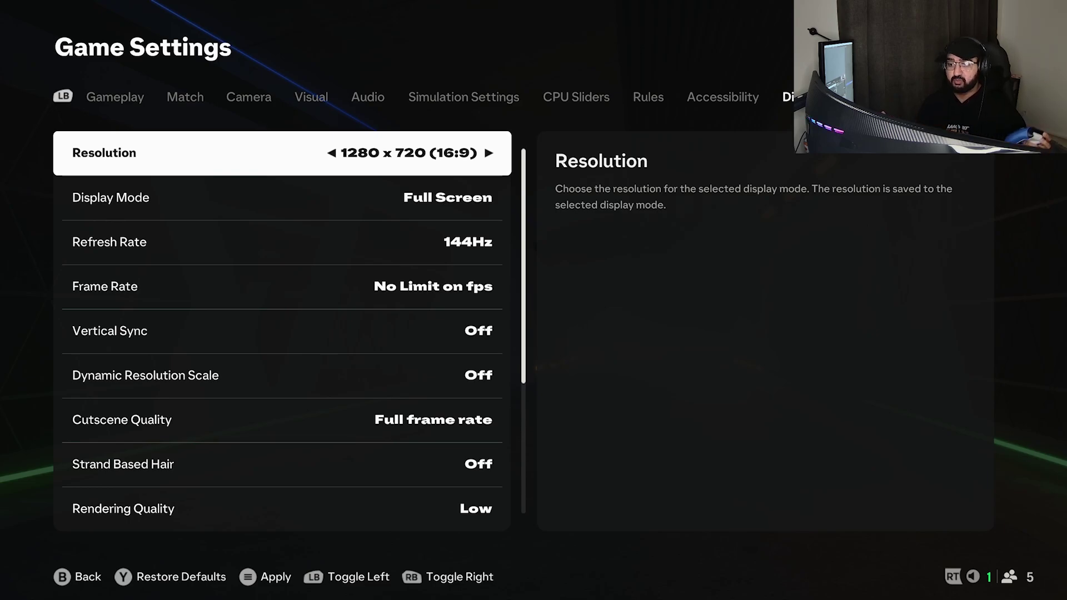
key("Down")
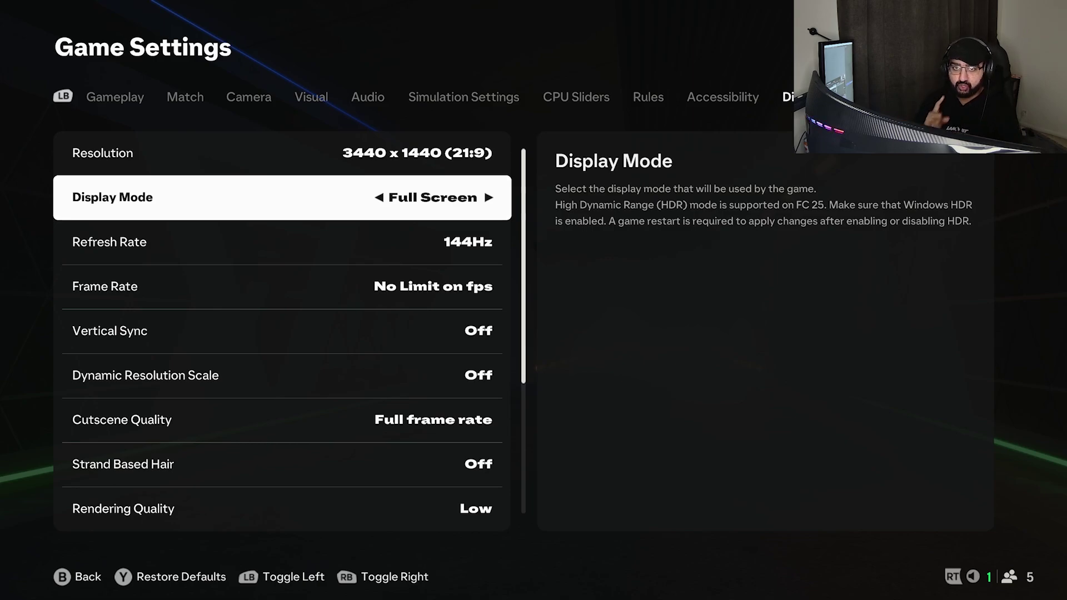
Try the Windowed display mode, return to Full Screen and set the refresh rate back to 144Hz.
key("Right")
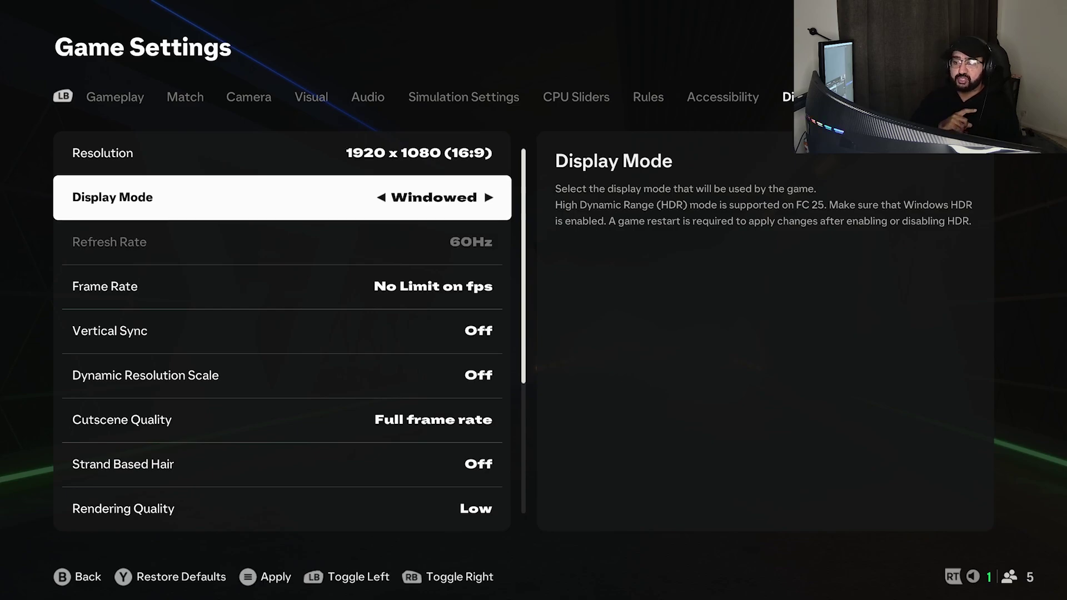
key("Left")
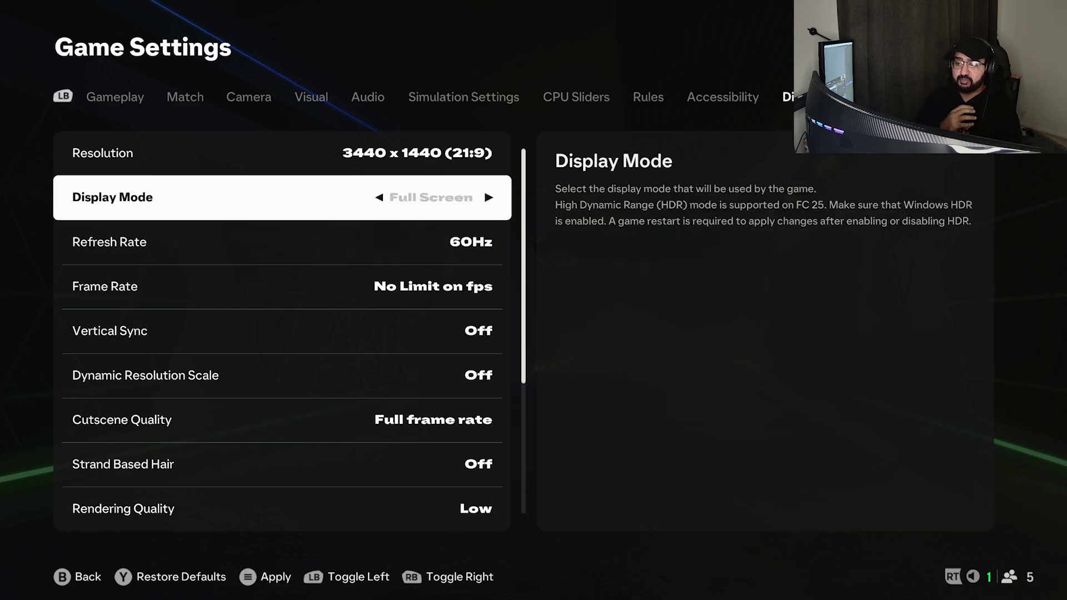
key("Right")
key("Left")
key("Down")
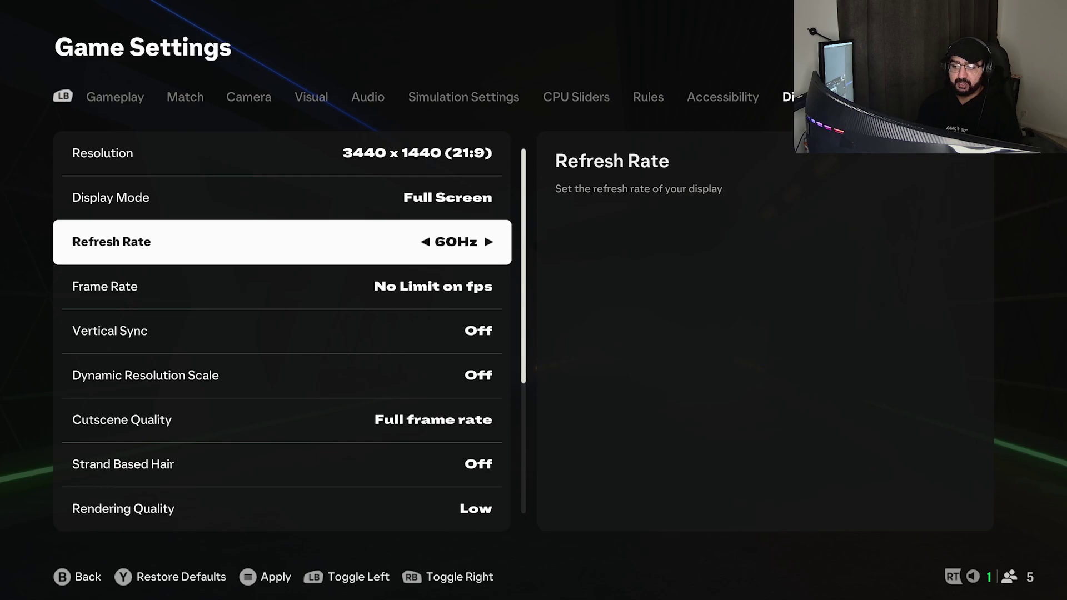
key("Right")
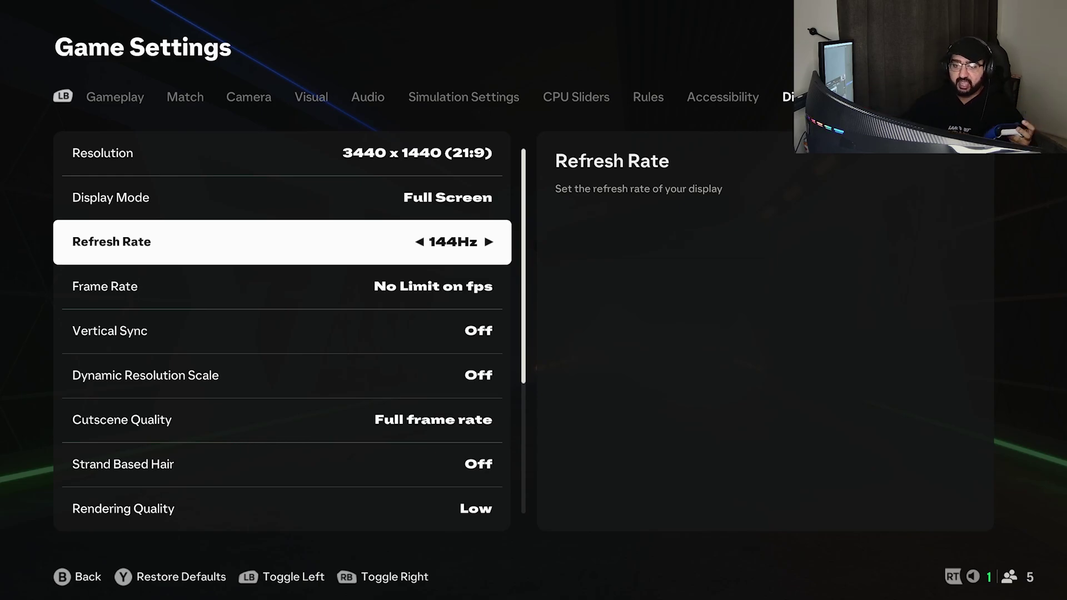
Try the Windowed Borderless display mode and return to Full Screen.
key("Up")
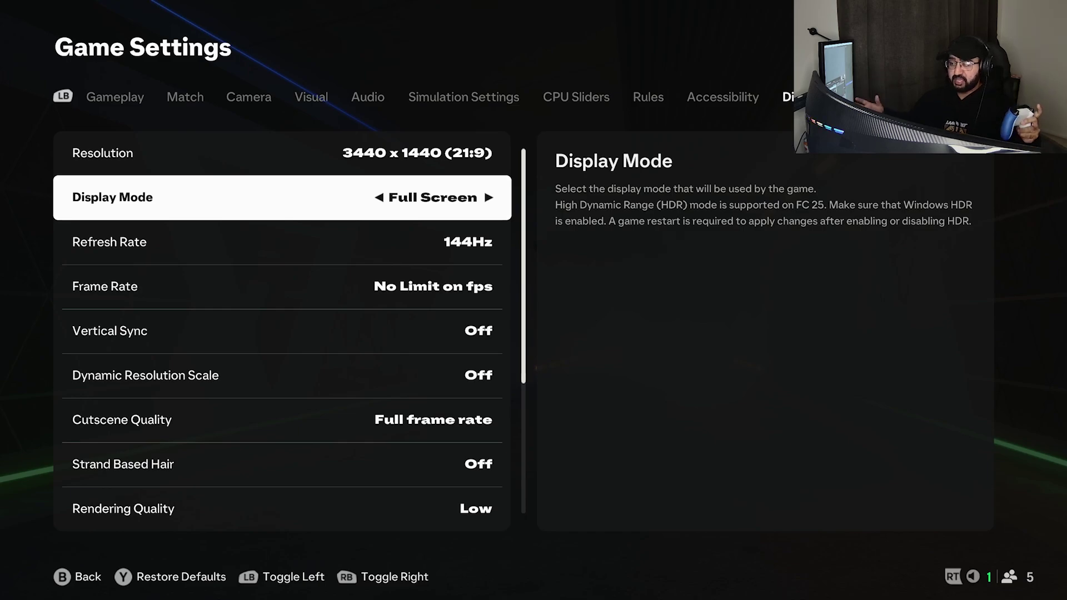
key("Right")
key("Down")
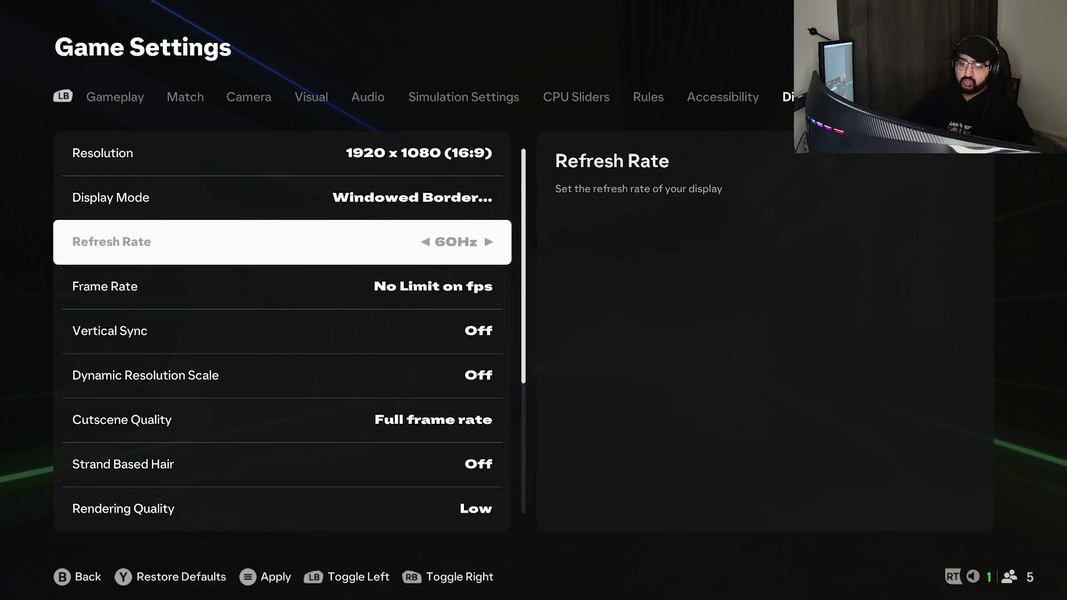
key("Up")
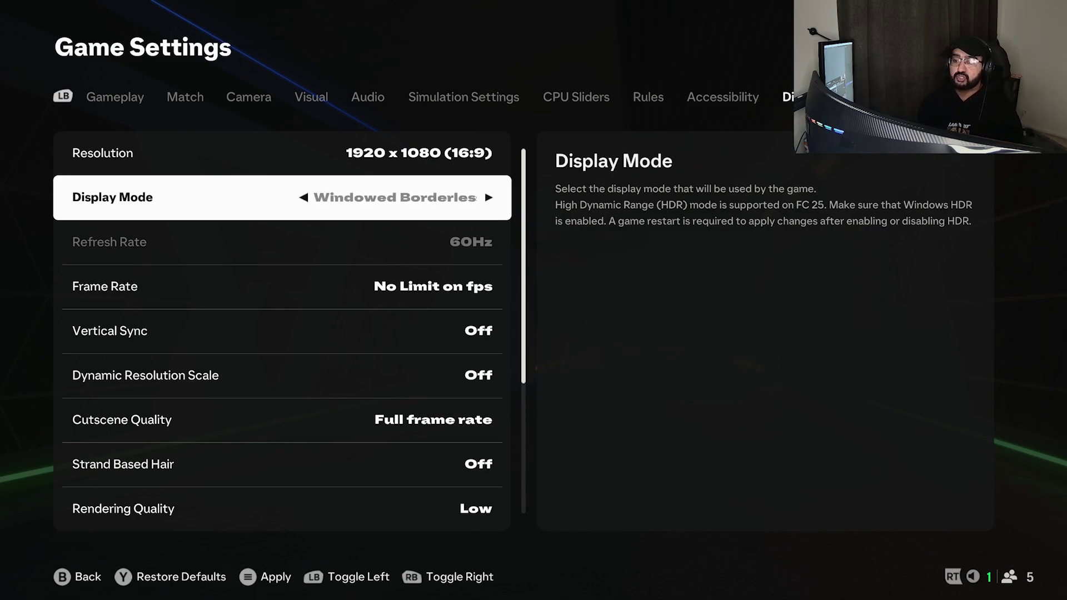
key("Right")
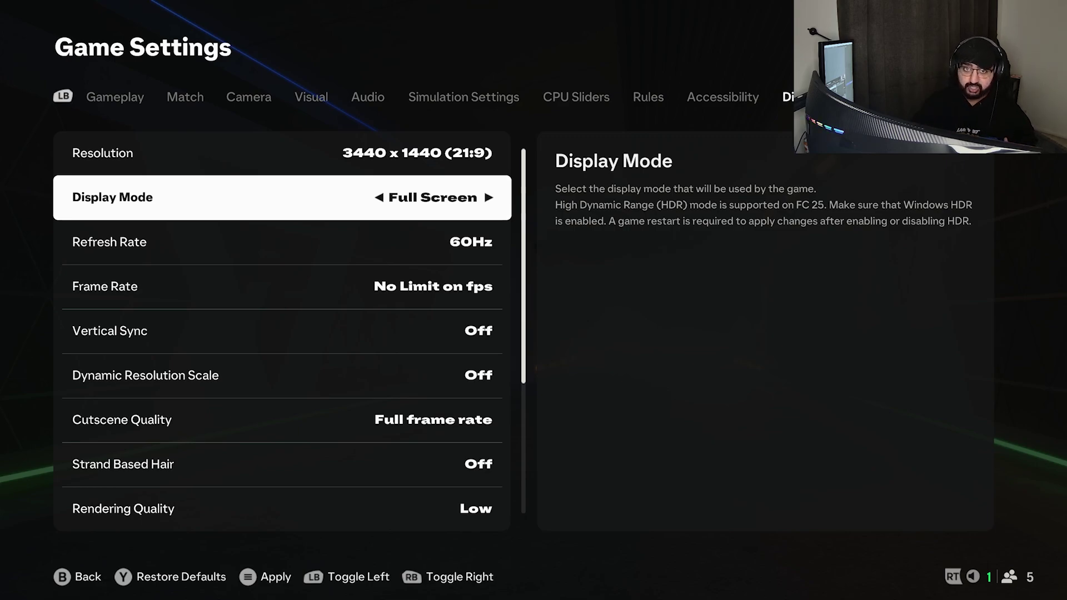
Compare the 60Hz, 120Hz and 144Hz refresh rates and leave the refresh rate at 144Hz.
key("Down")
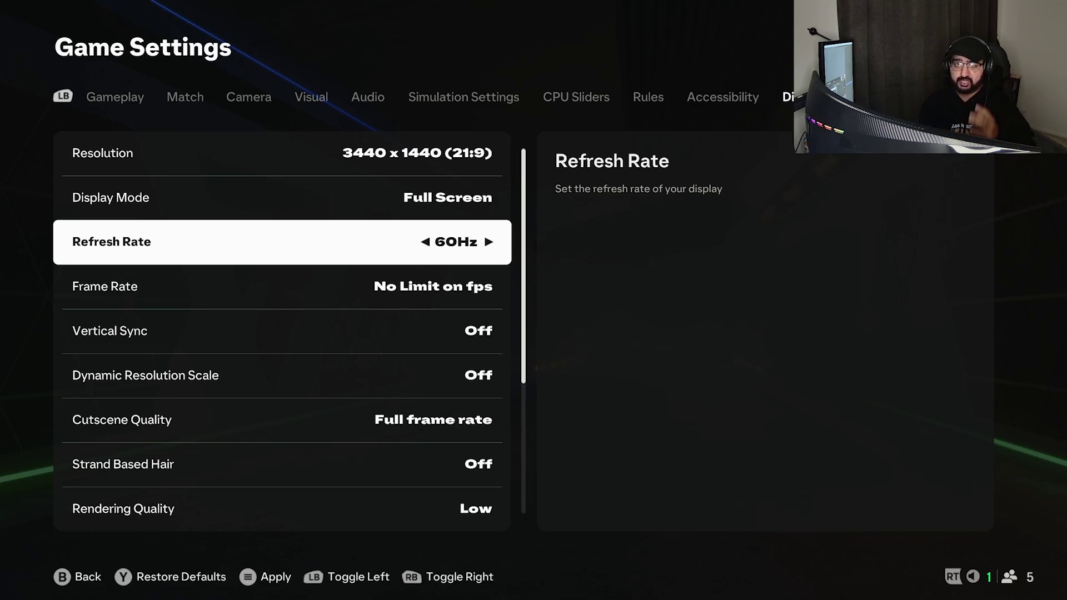
key("Right")
key("Left")
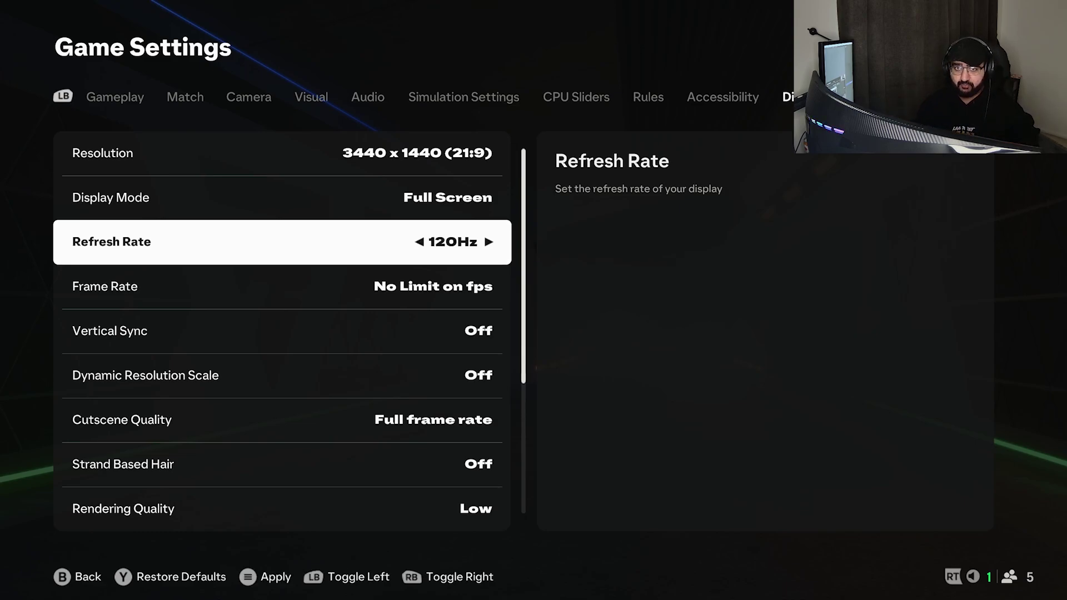
key("Left")
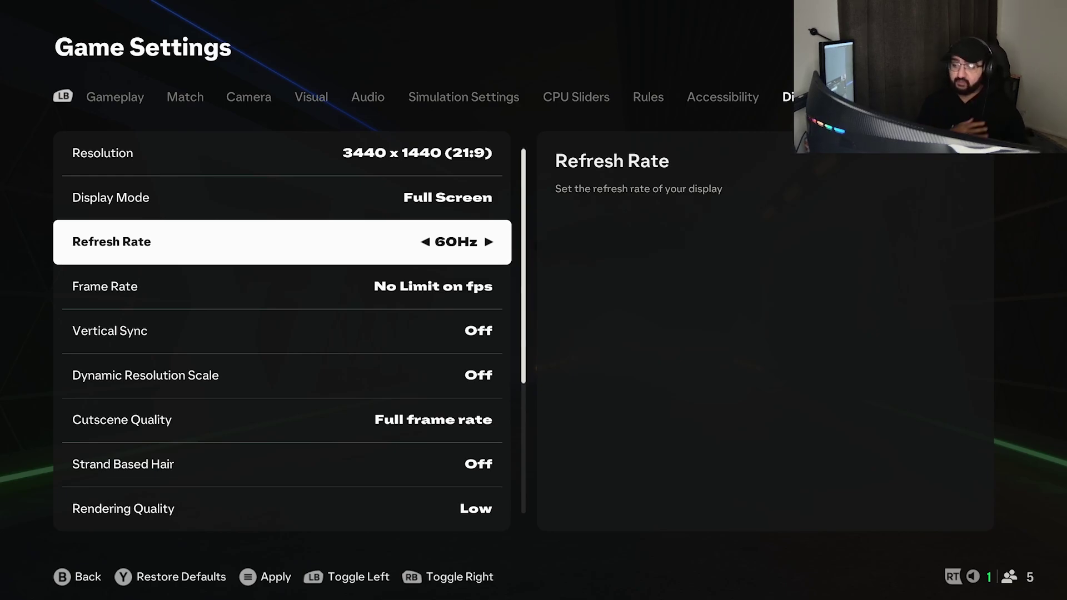
key("Right")
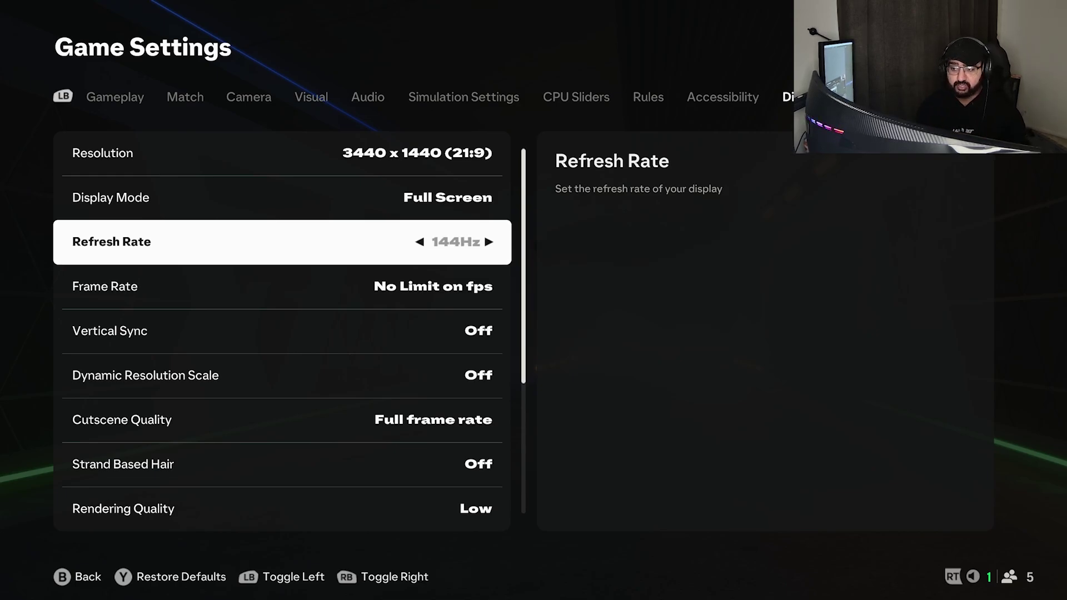
key("Left")
key("Right")
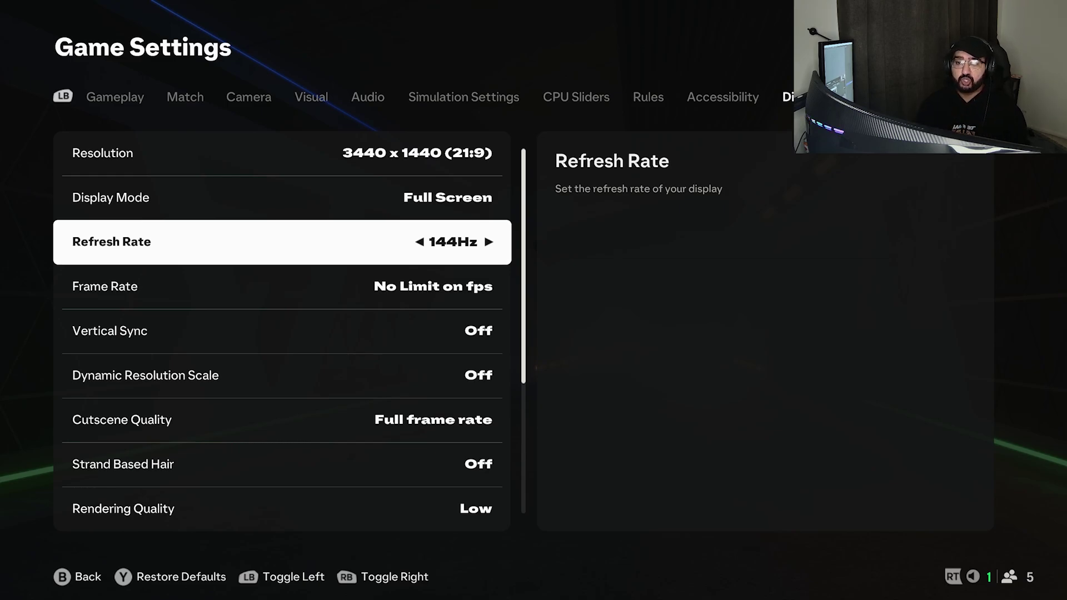
key("Left")
key("Right")
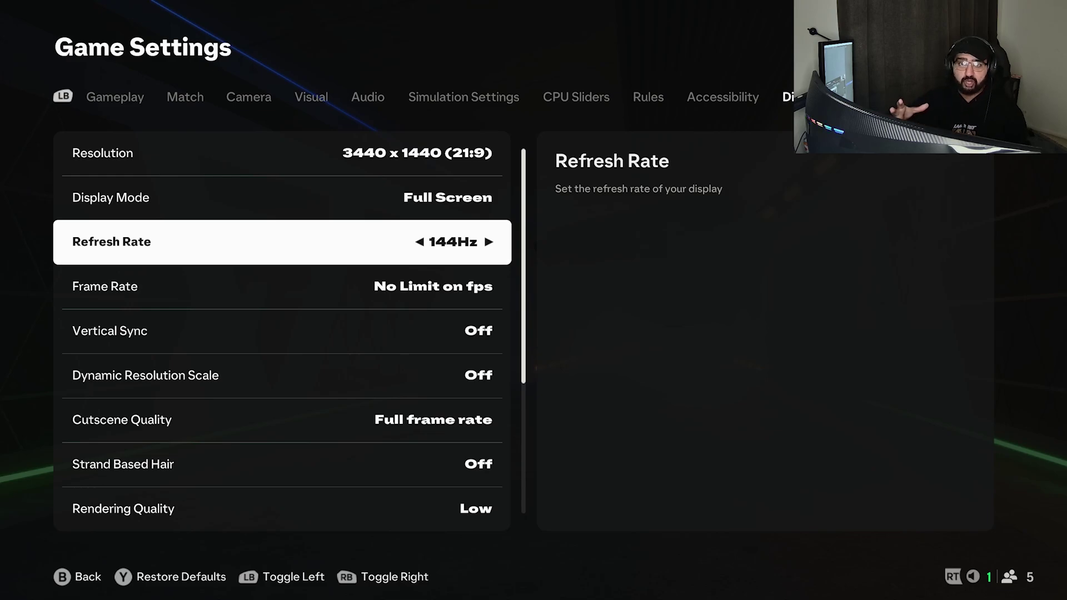
Try the 60Hz refresh rate and return to 144Hz.
key("Right")
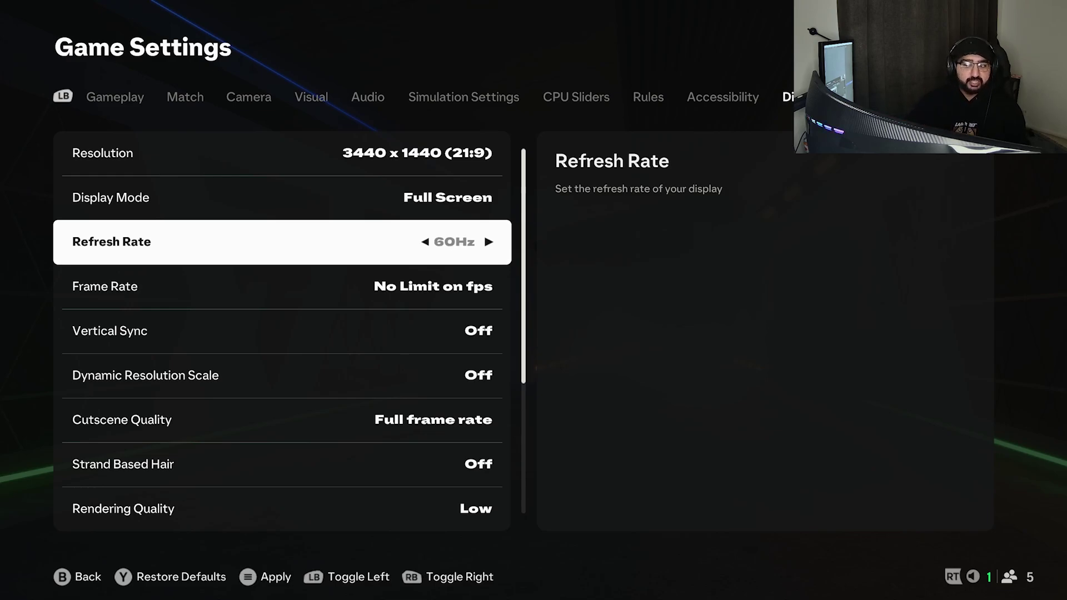
key("Left")
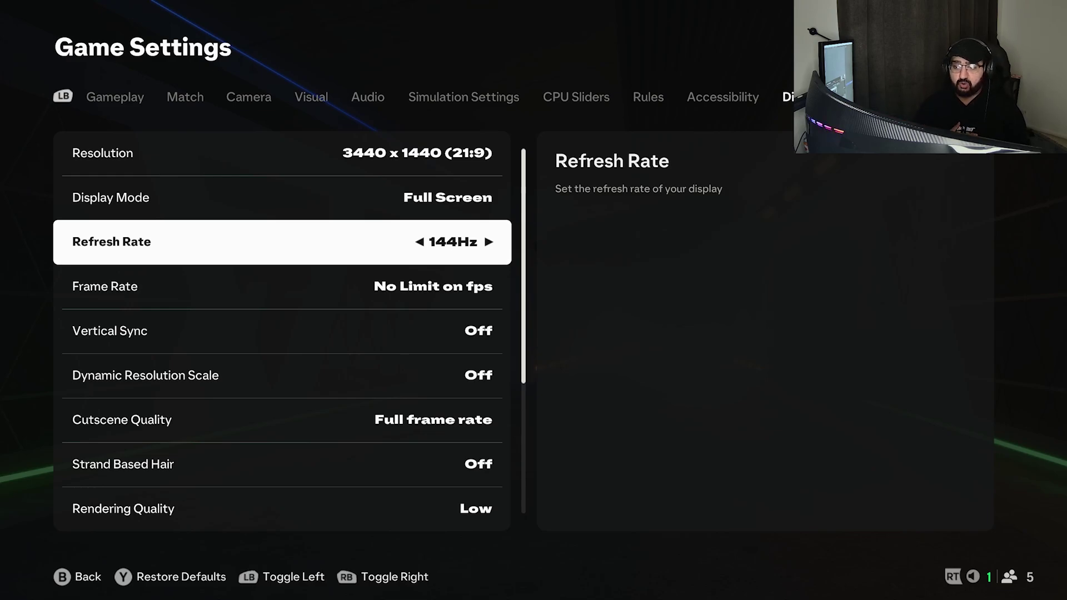
Compare the 30fps, 60fps, 90fps and 120fps frame rate limits and return to No Limit on fps.
key("Down")
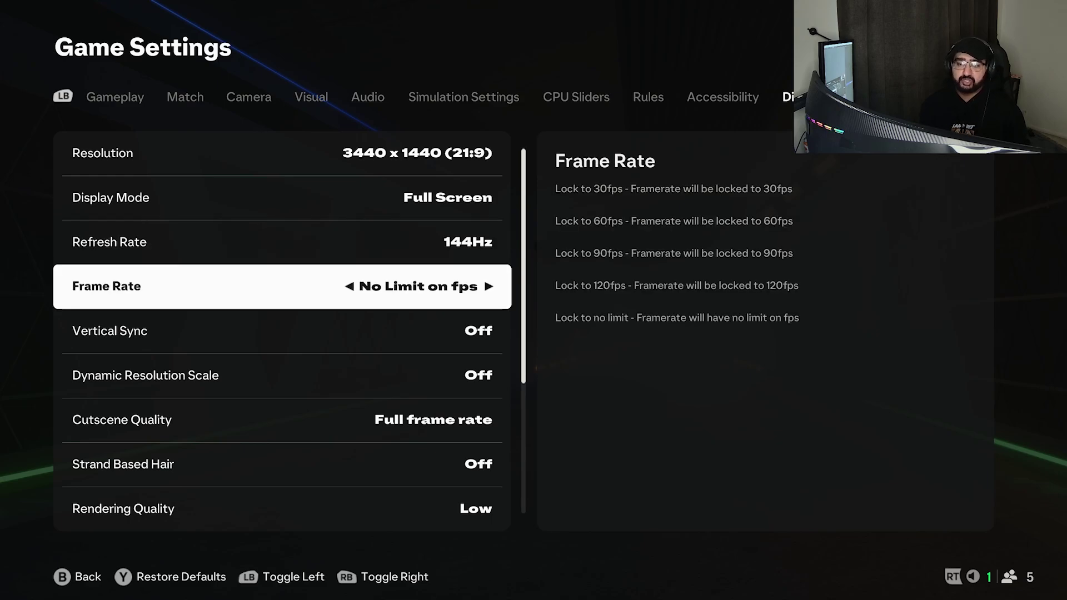
key("Right")
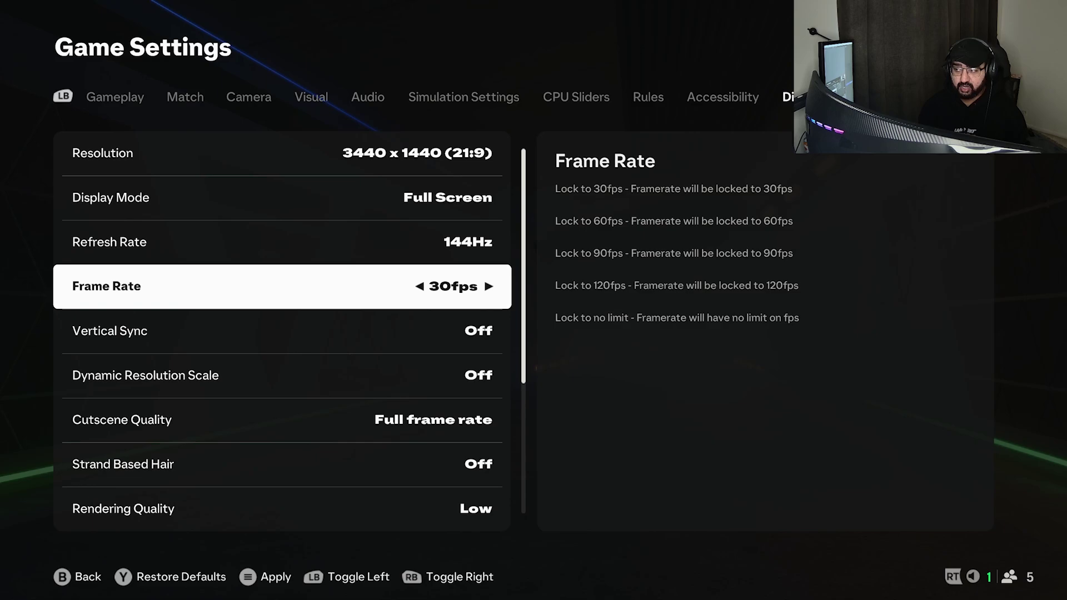
key("Right")
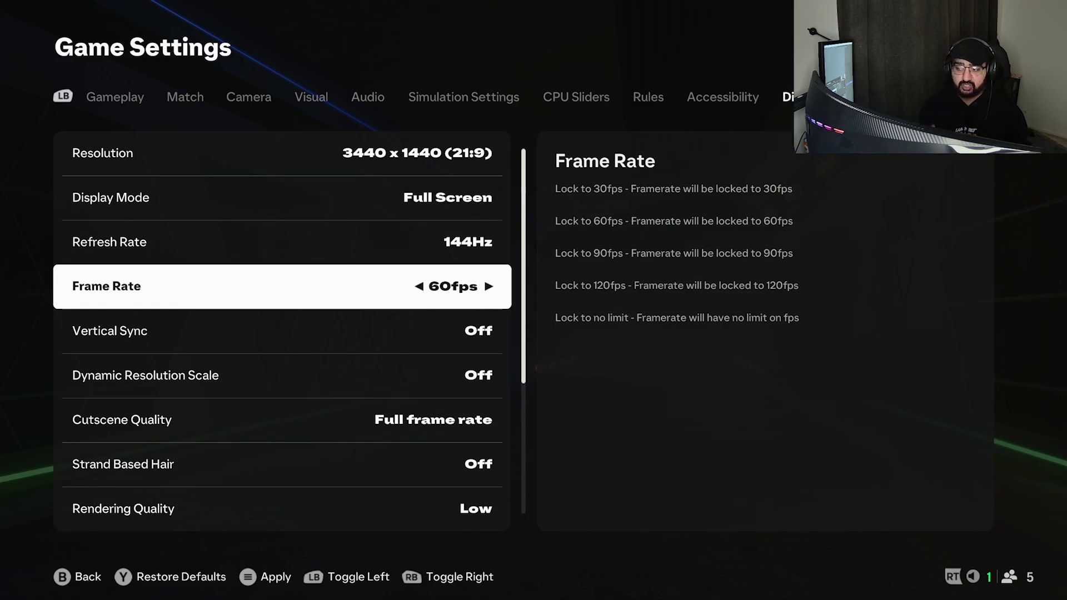
key("Right")
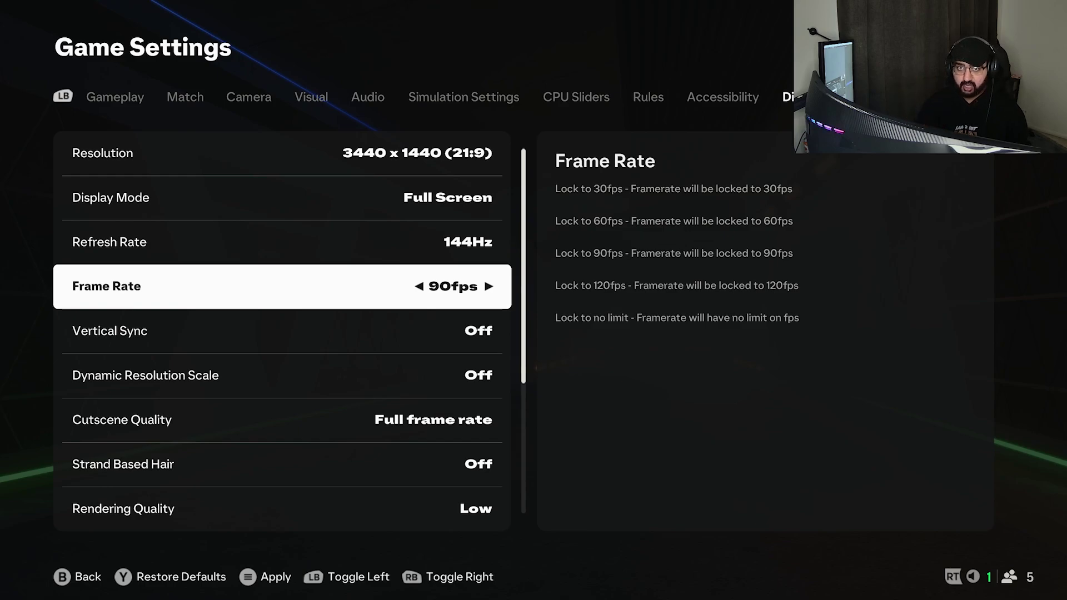
key("Right")
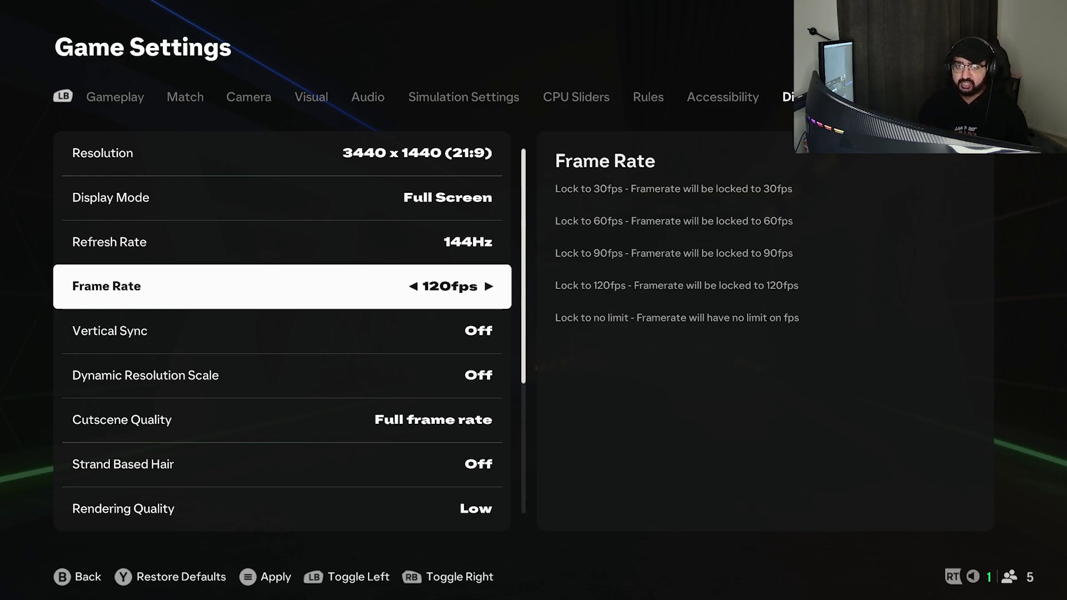
key("Right")
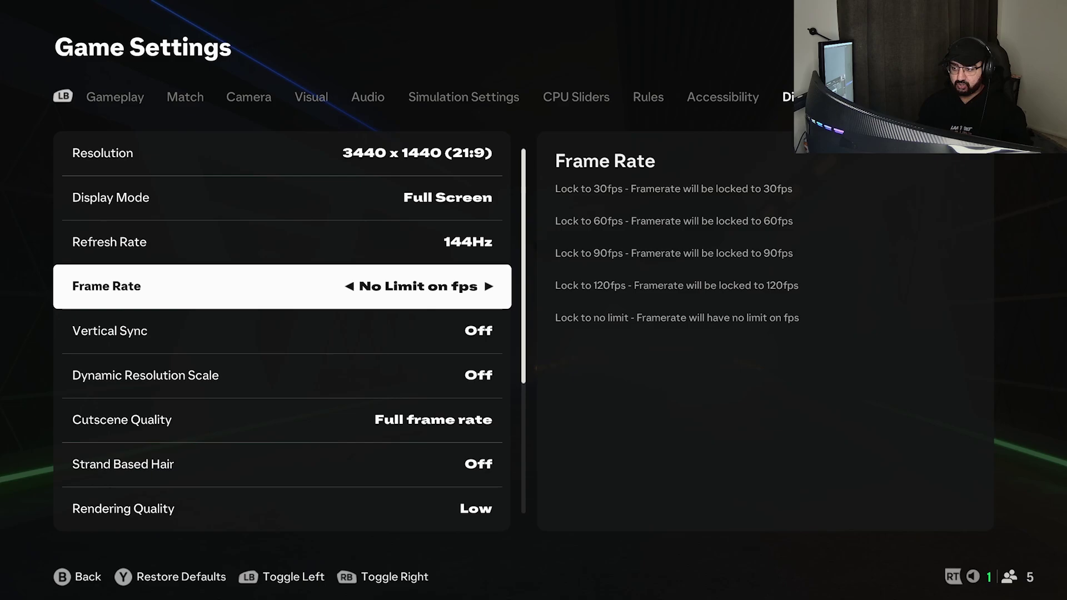
key("Up")
key("Down")
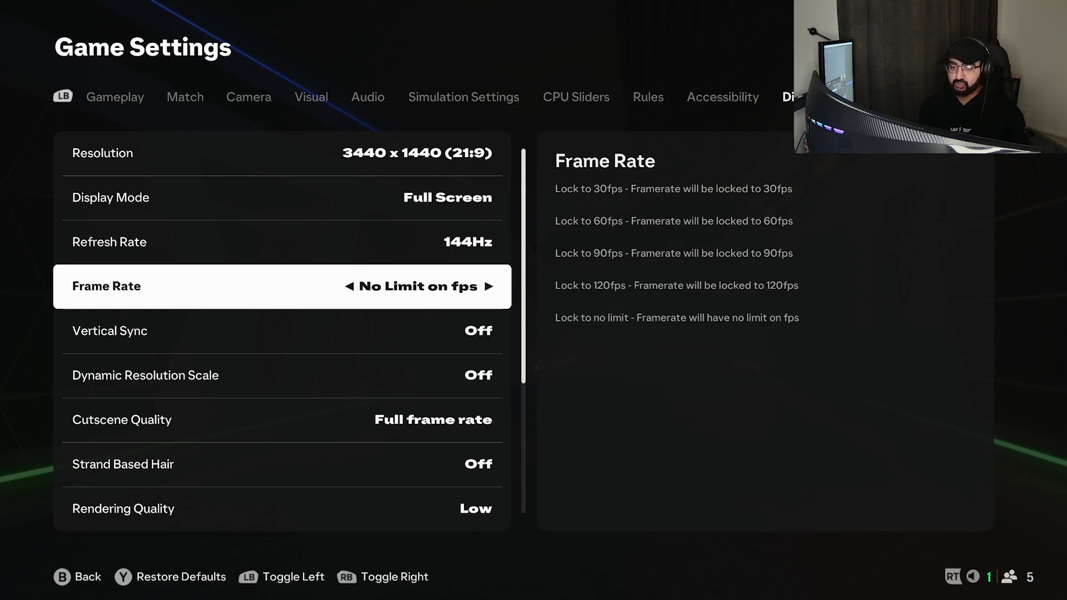
Cycle once more through the frame rate limits and leave the frame rate at No Limit on fps.
key("Right")
key("Right")
key("Right")
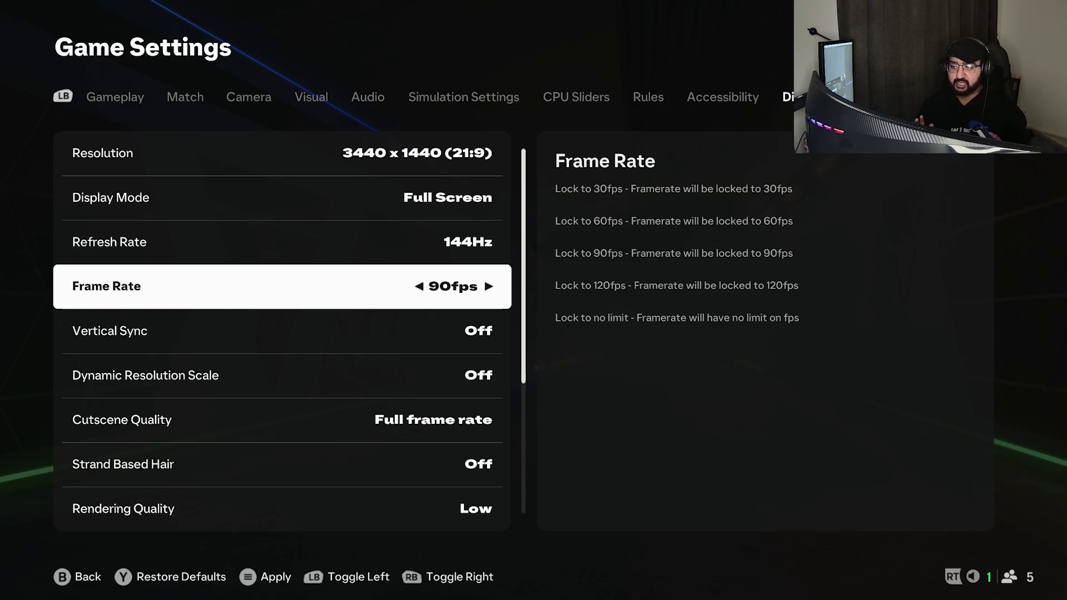
key("Right")
key("Right")
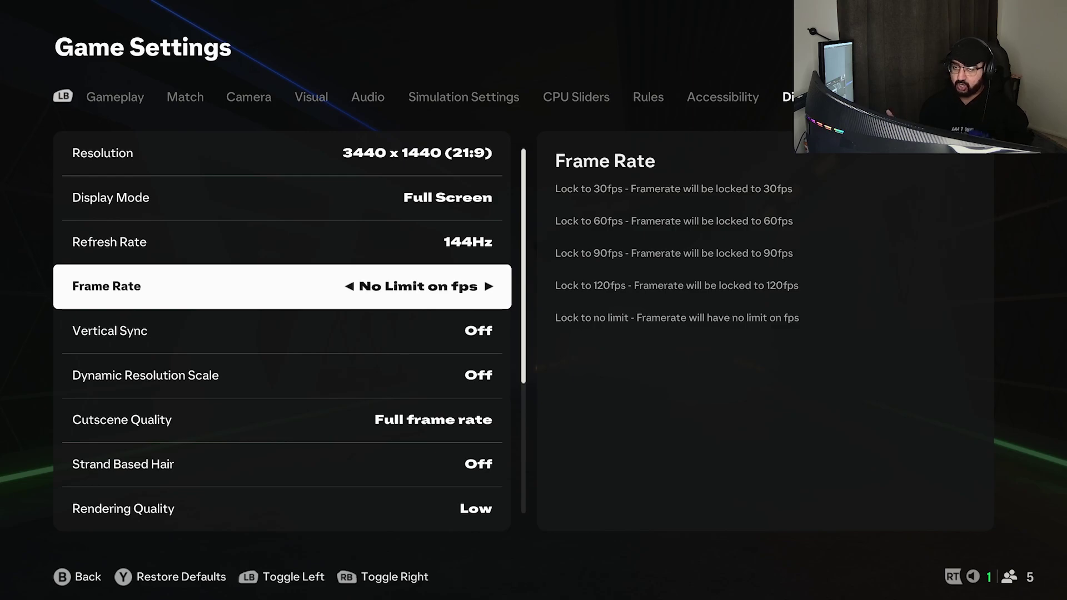
Try Vertical Sync switched on and return it to Off.
key("Down")
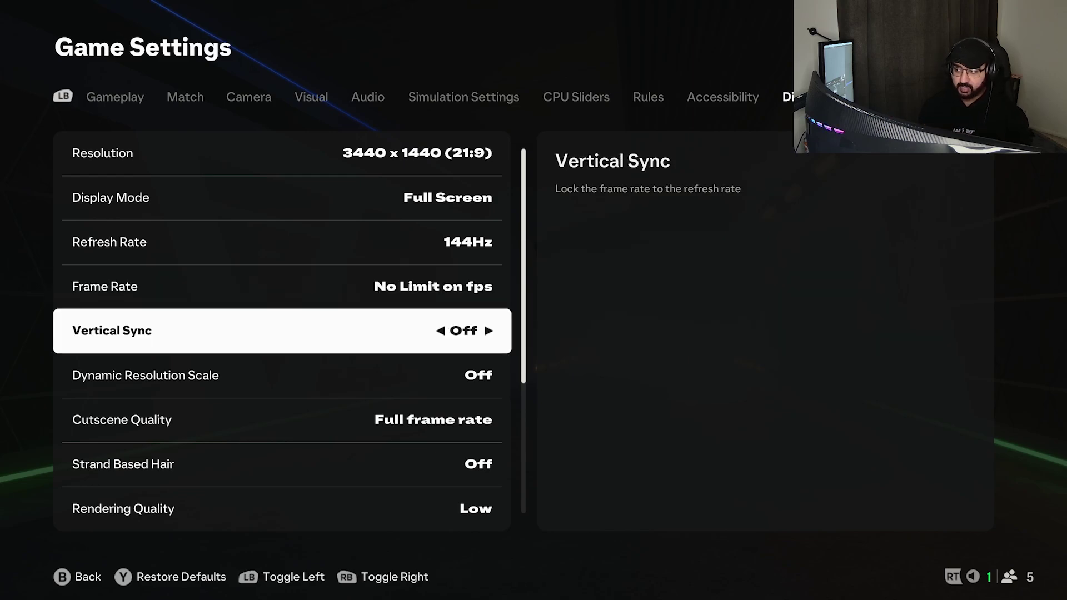
key("Right")
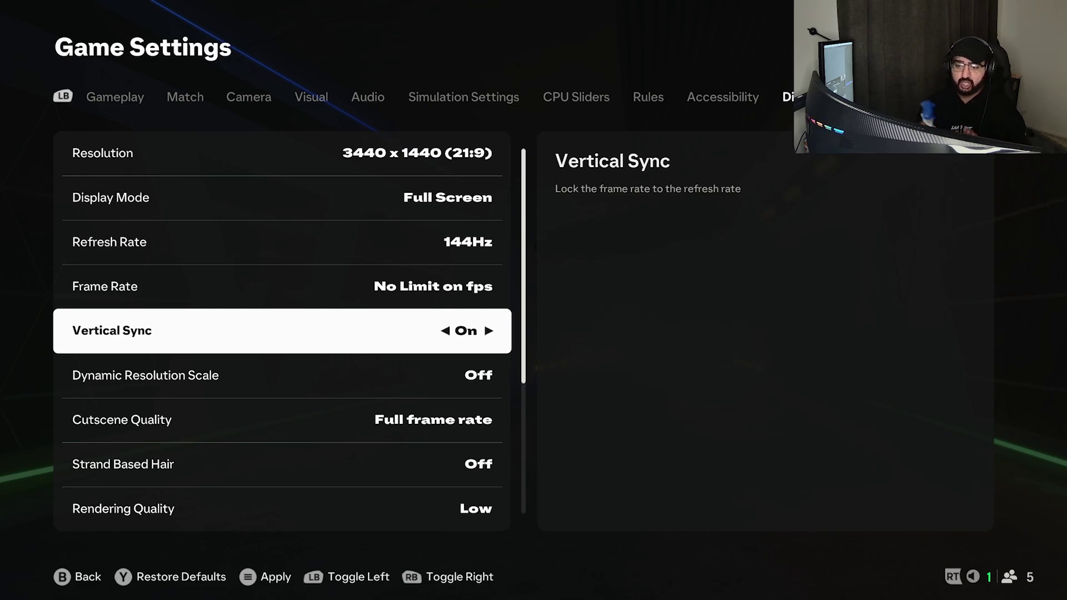
key("Left")
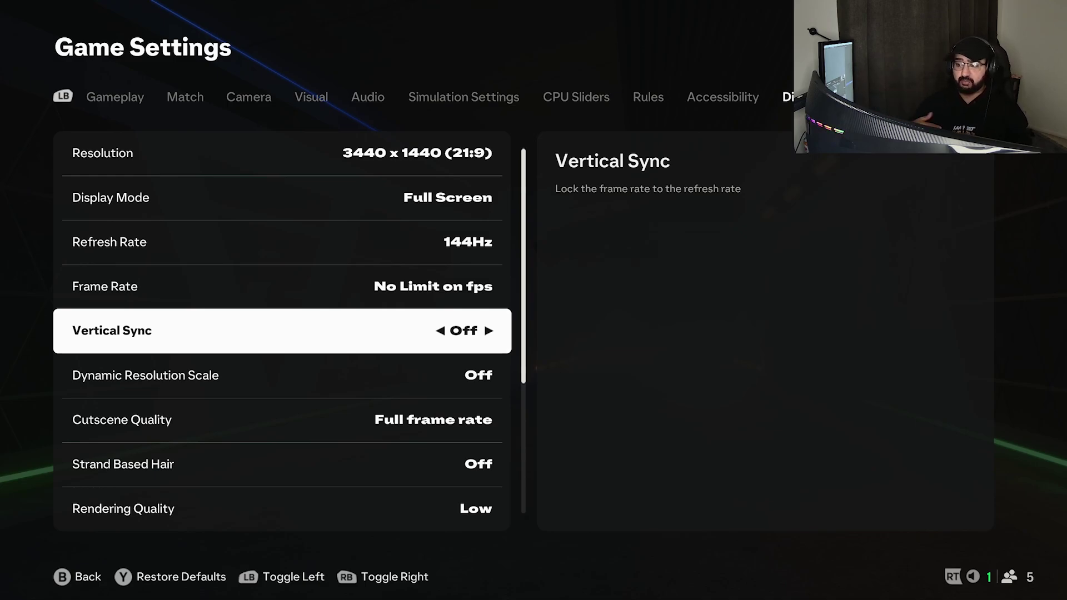
key("Right")
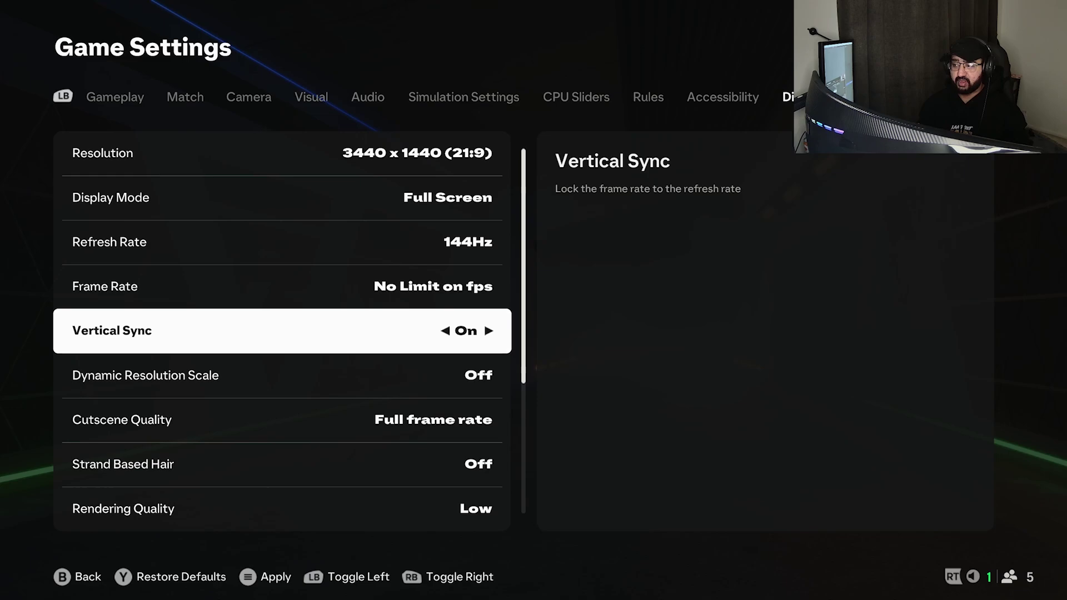
key("Left")
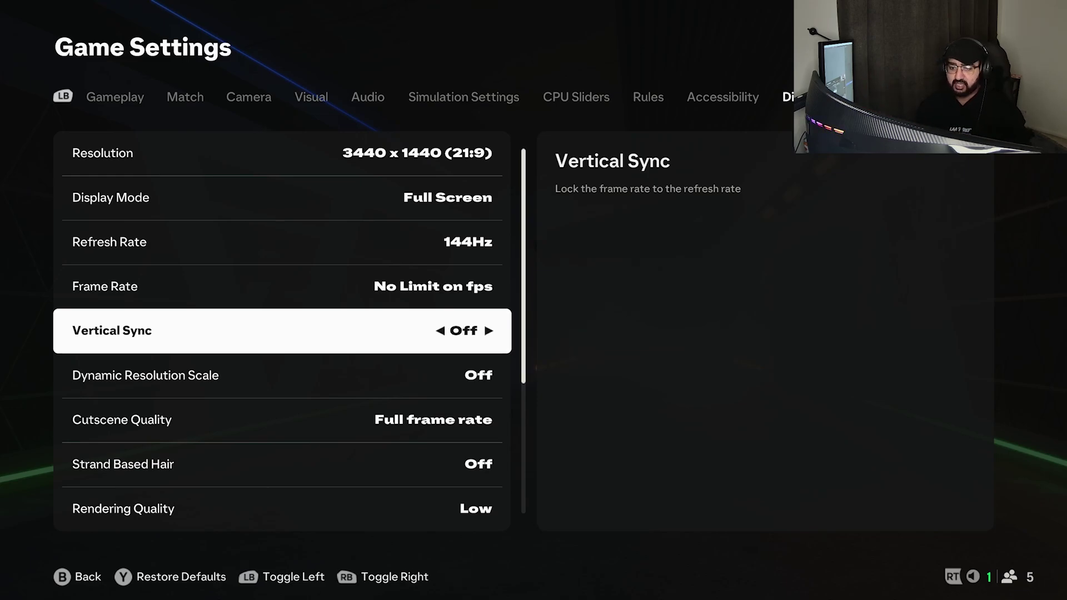
Try Dynamic Resolution Scale switched on and return it to Off.
key("Down")
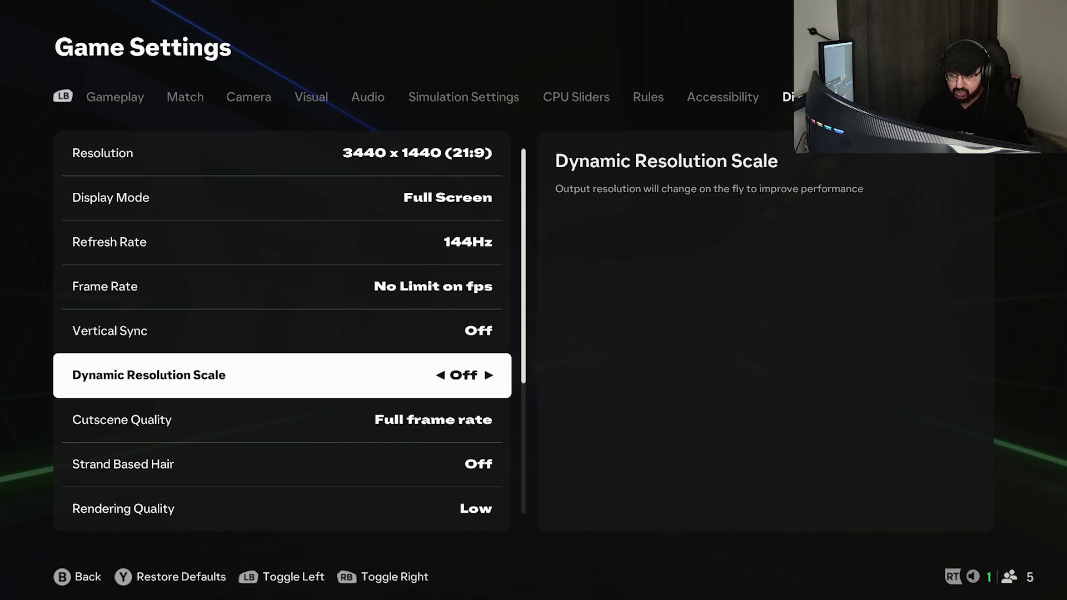
key("Right")
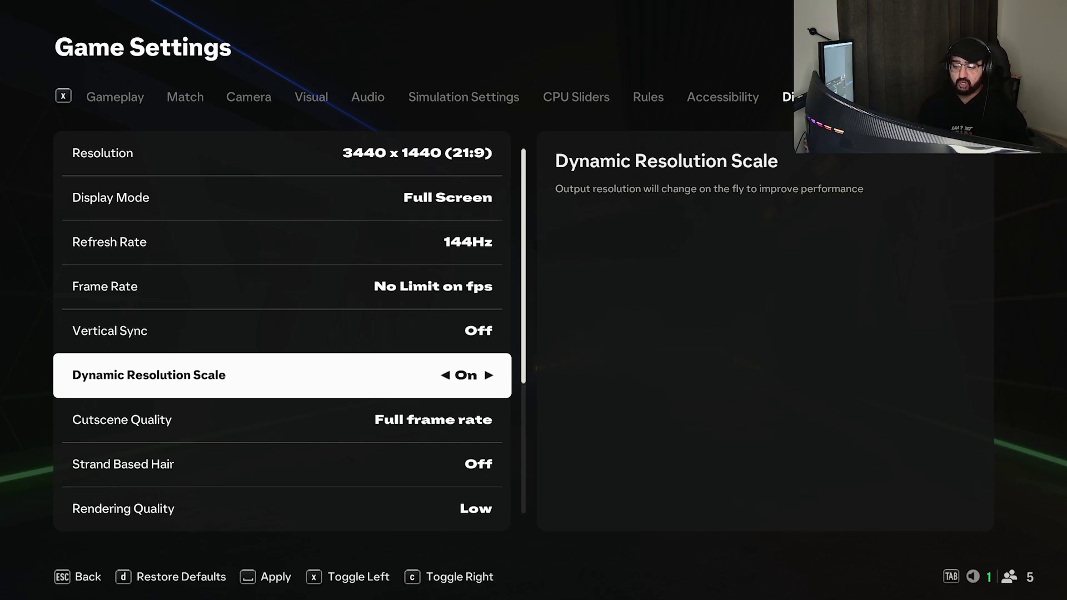
key("Left")
key("Right")
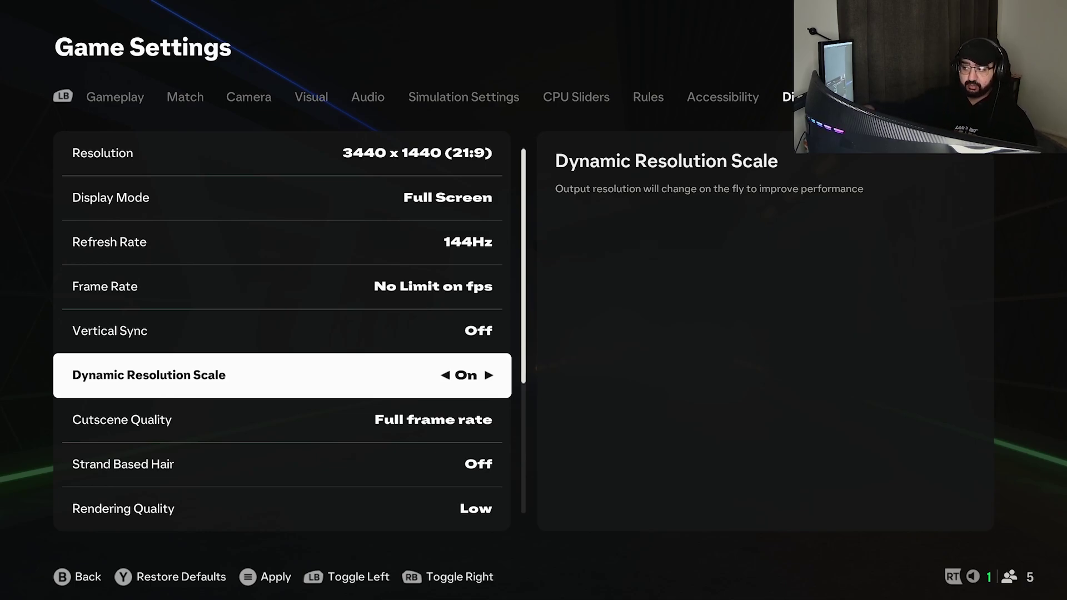
key("Up")
key("Down")
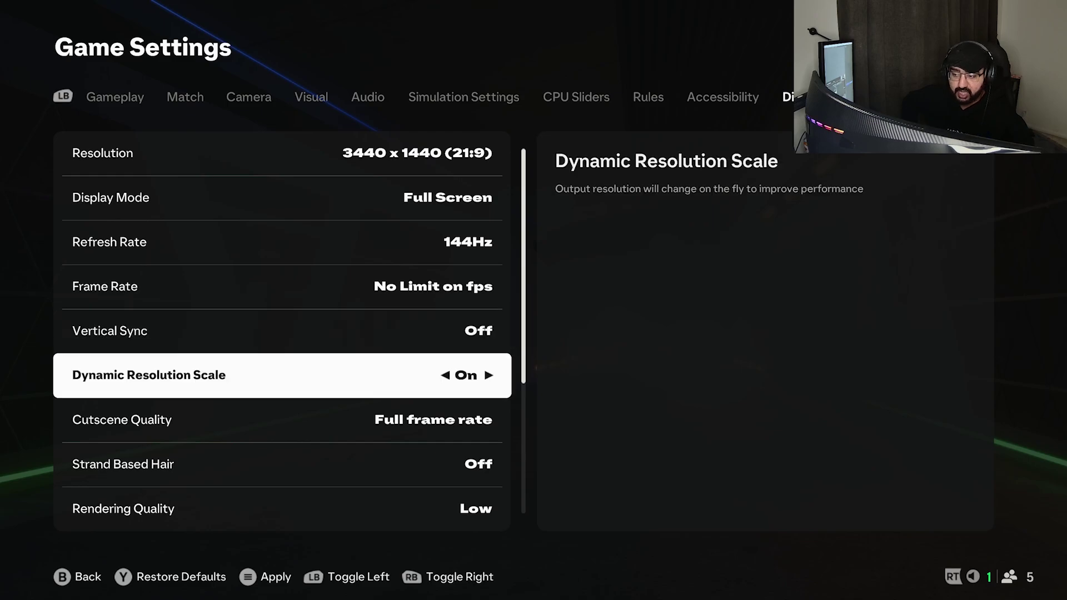
key("Left")
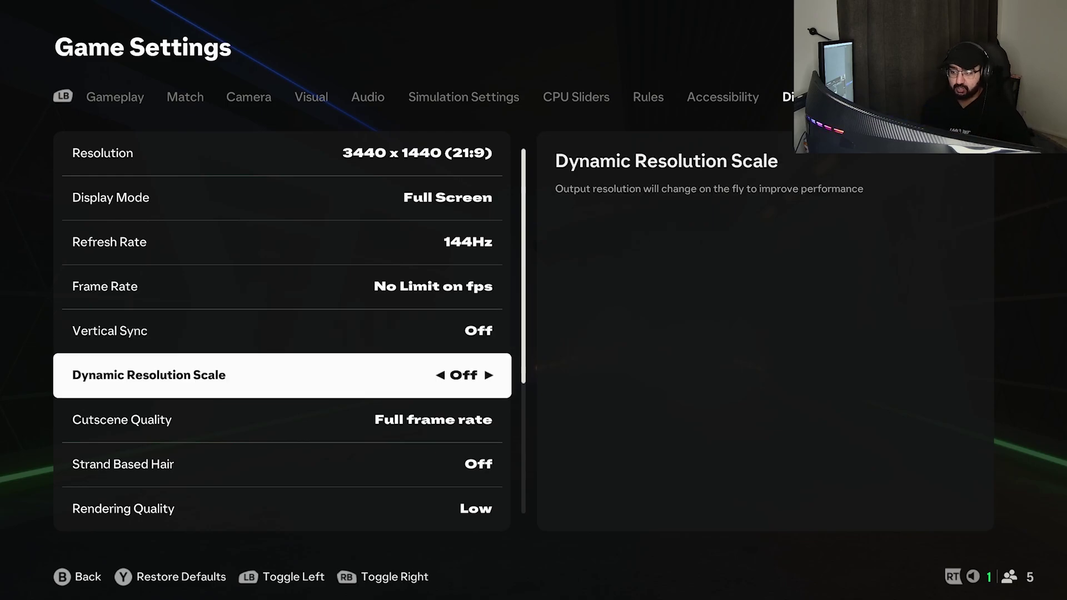
Set Cutscene Quality to Half frame rate and cycle the frame rate through its limits back to No Limit on fps.
key("Down")
key("Left")
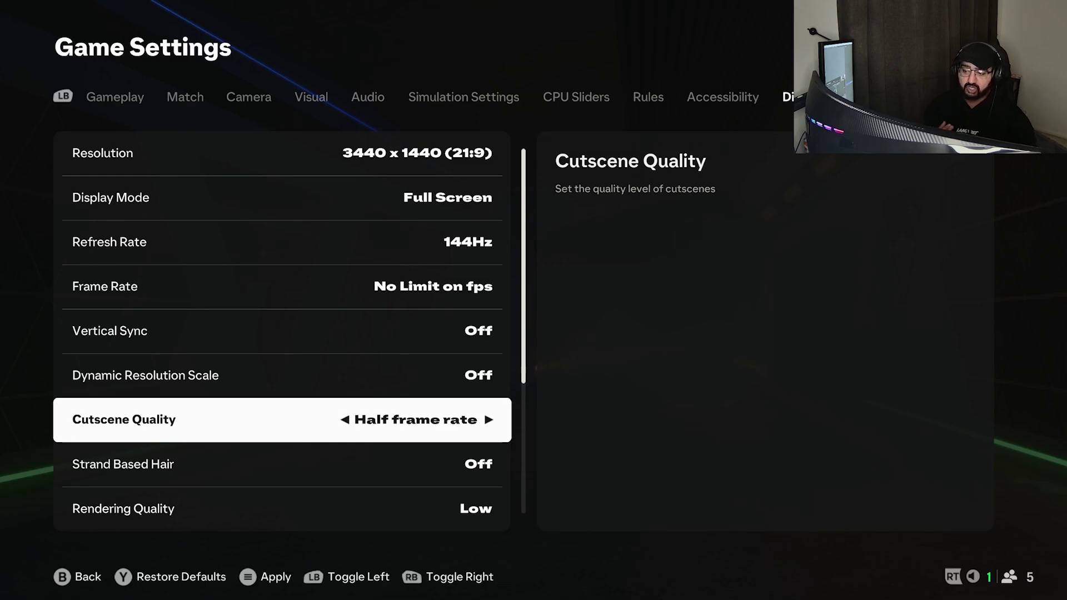
key("Up")
key("Up")
key("Up")
key("Right")
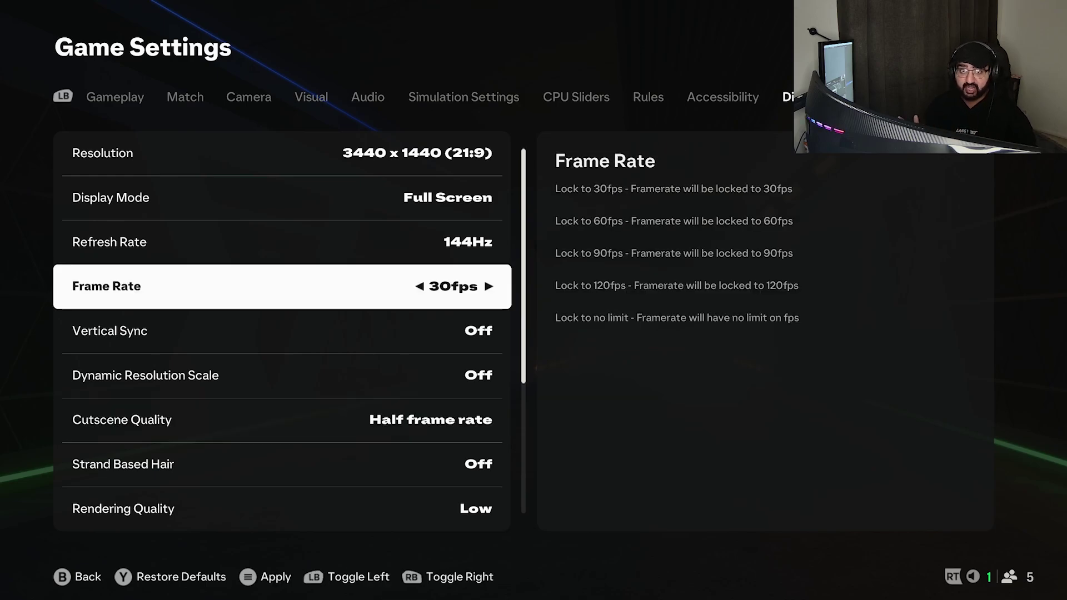
key("Right")
key("Right")
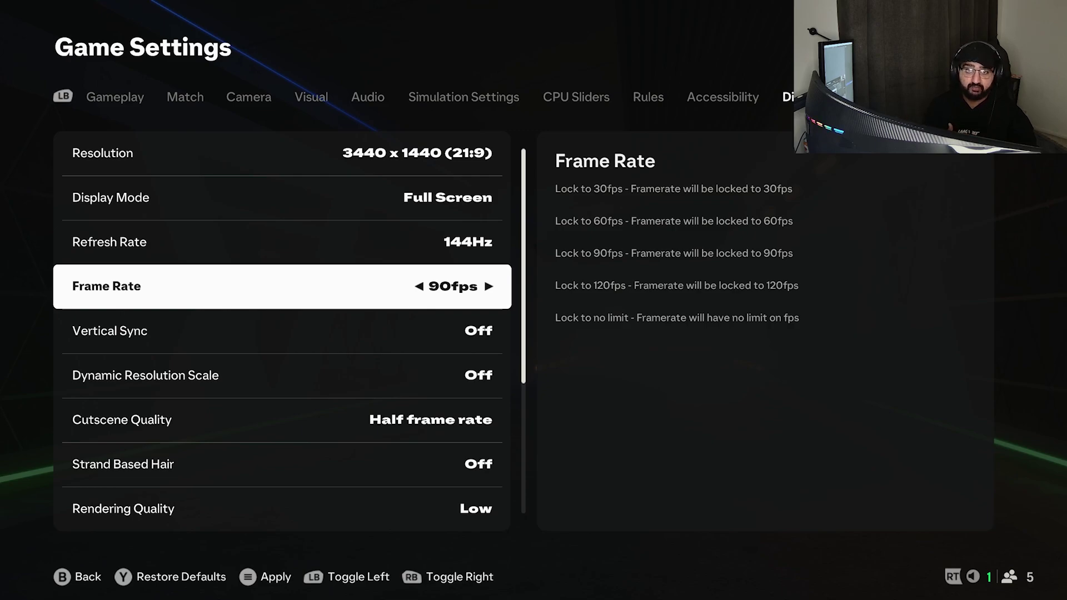
key("Right")
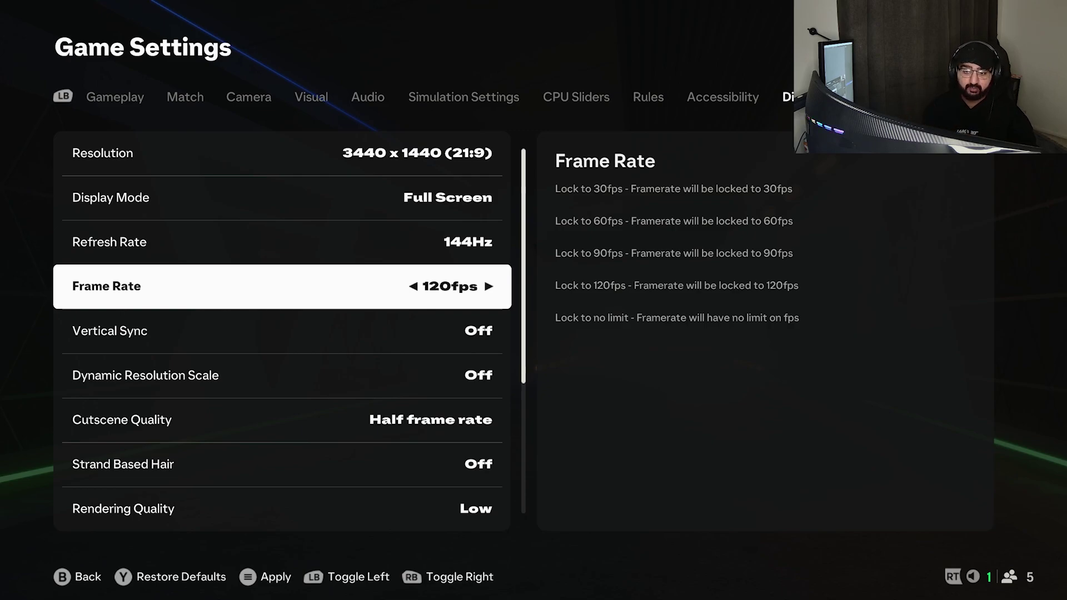
key("Right")
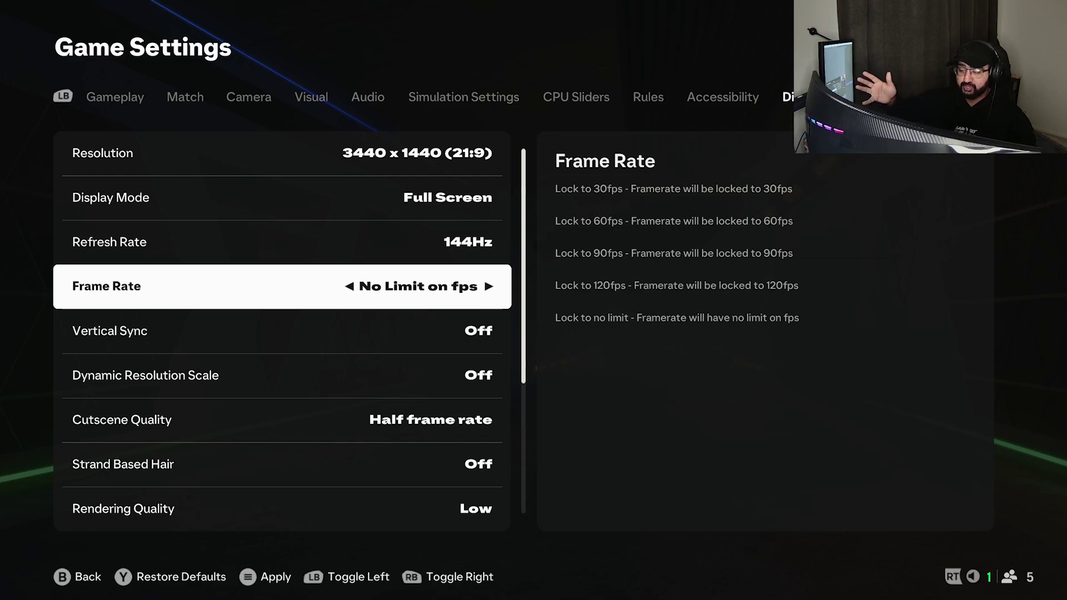
Set Cutscene Quality to Full frame rate.
key("Down")
key("Down")
key("Down")
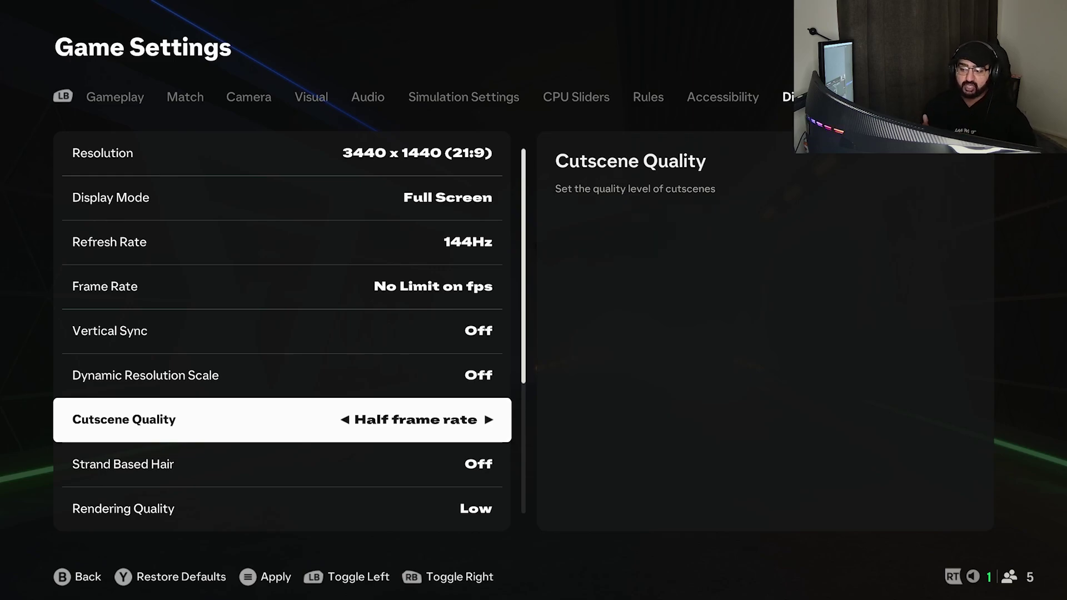
key("Left")
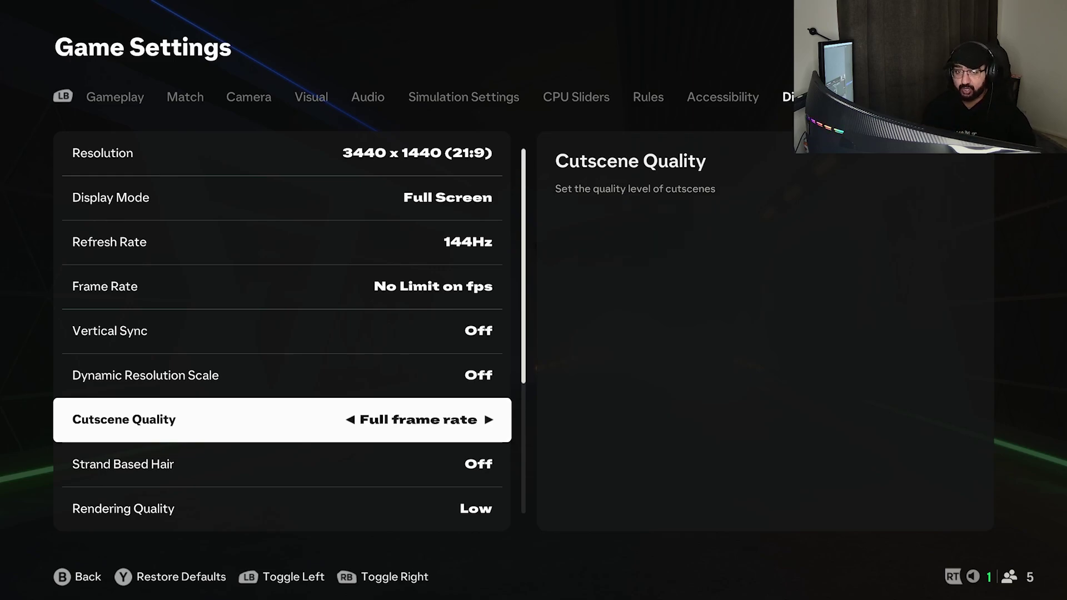
Review the Strand Based Hair setting and the quality settings from Rendering Quality down to Motion Blur Quality.
key("Down")
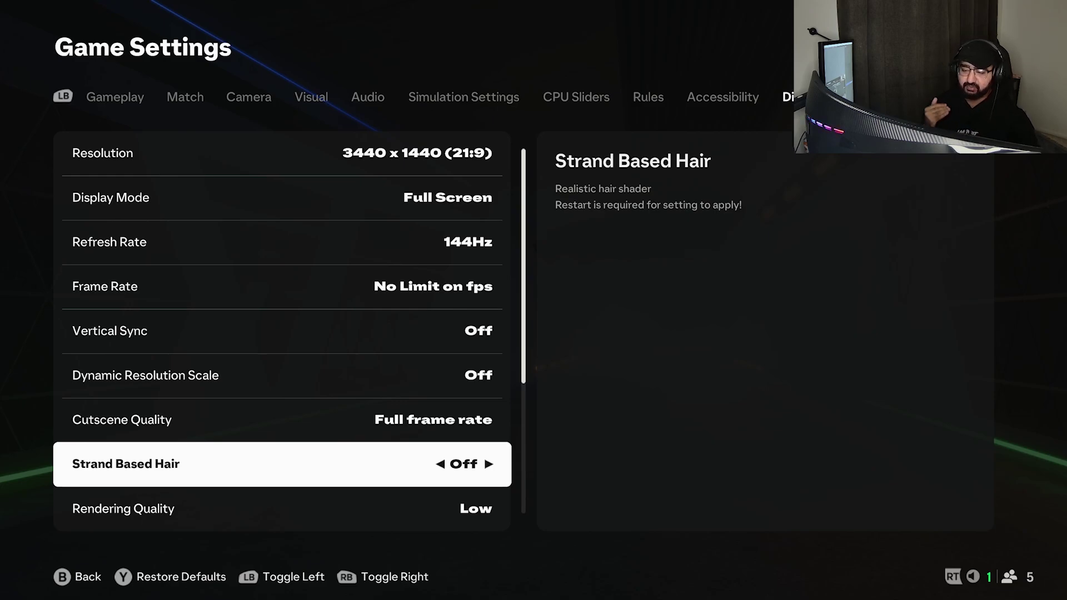
key("Down")
key("Down")
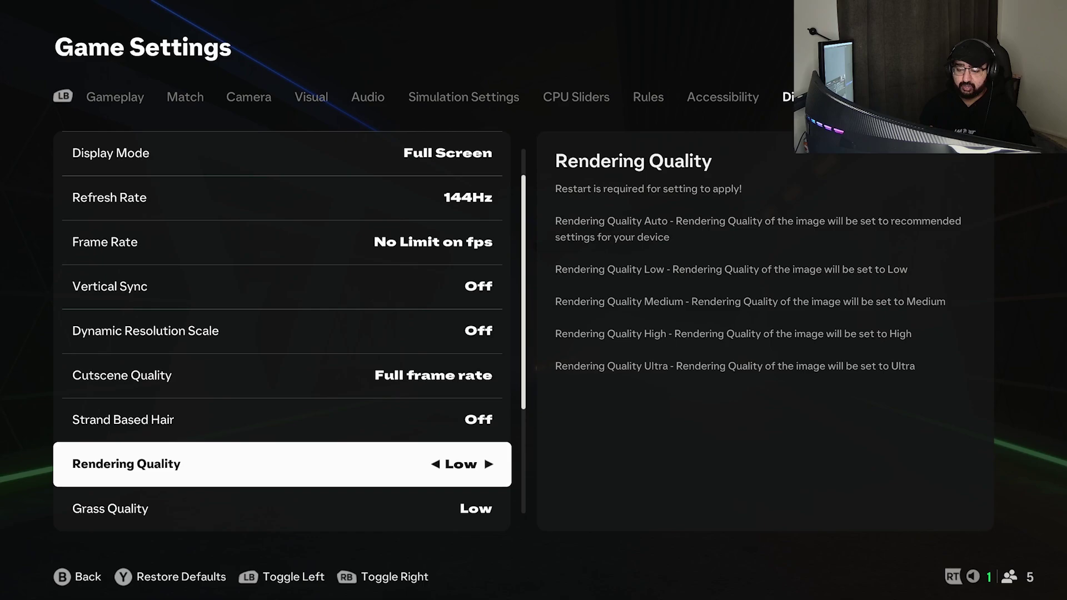
key("Down")
key("Down")
key("Down")
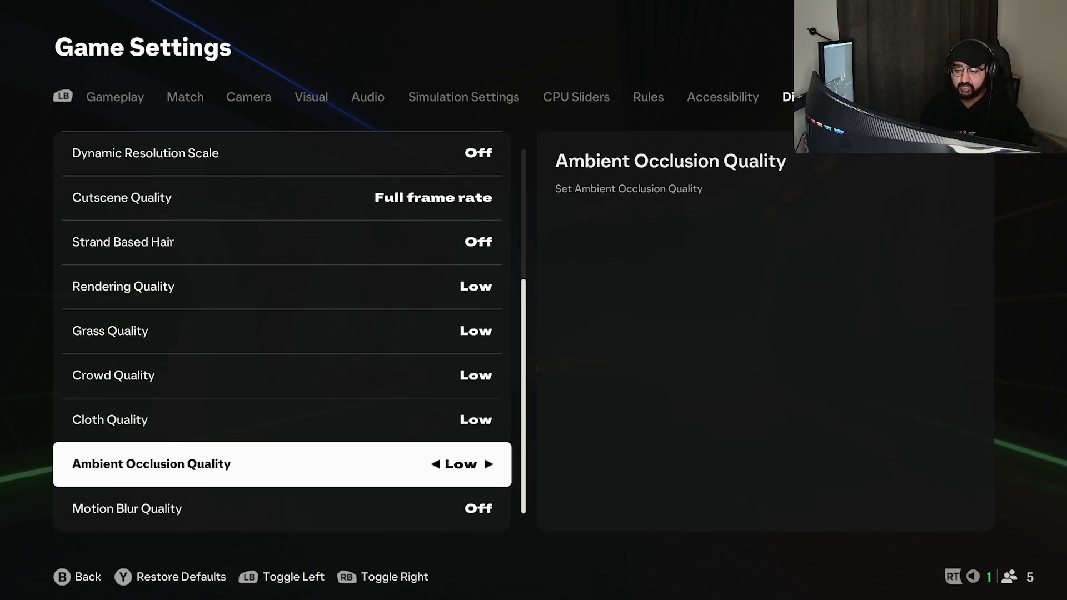
key("Down")
key("Up")
key("Up")
key("Up")
key("Up")
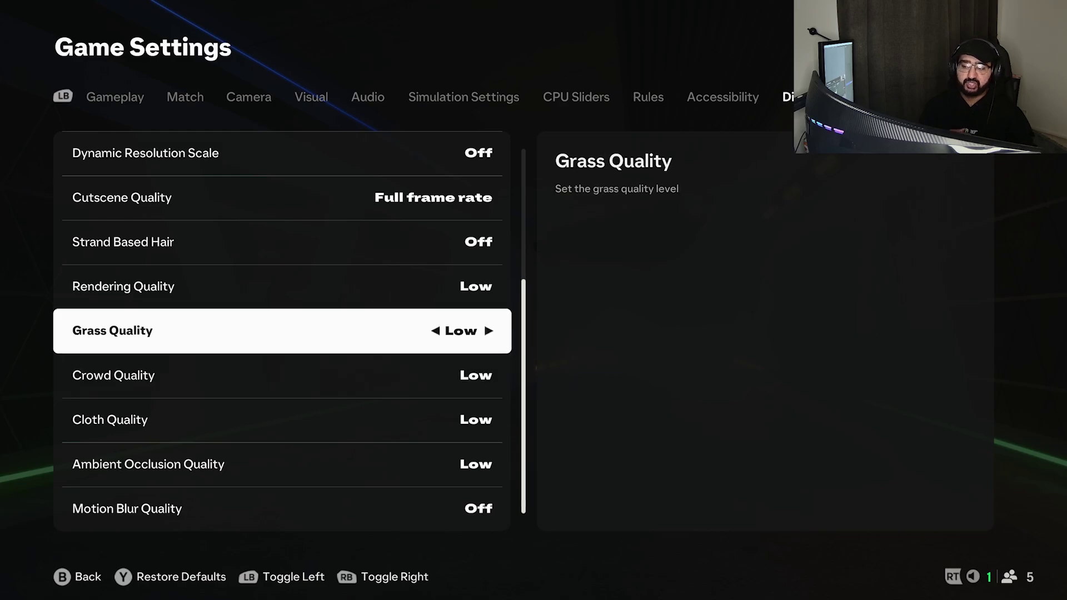
Go back over the rendering, grass, crowd, cloth, ambient occlusion and motion blur settings, ending on Rendering Quality.
key("Down")
key("Down")
key("Down")
key("Up")
key("Up")
key("Up")
key("Up")
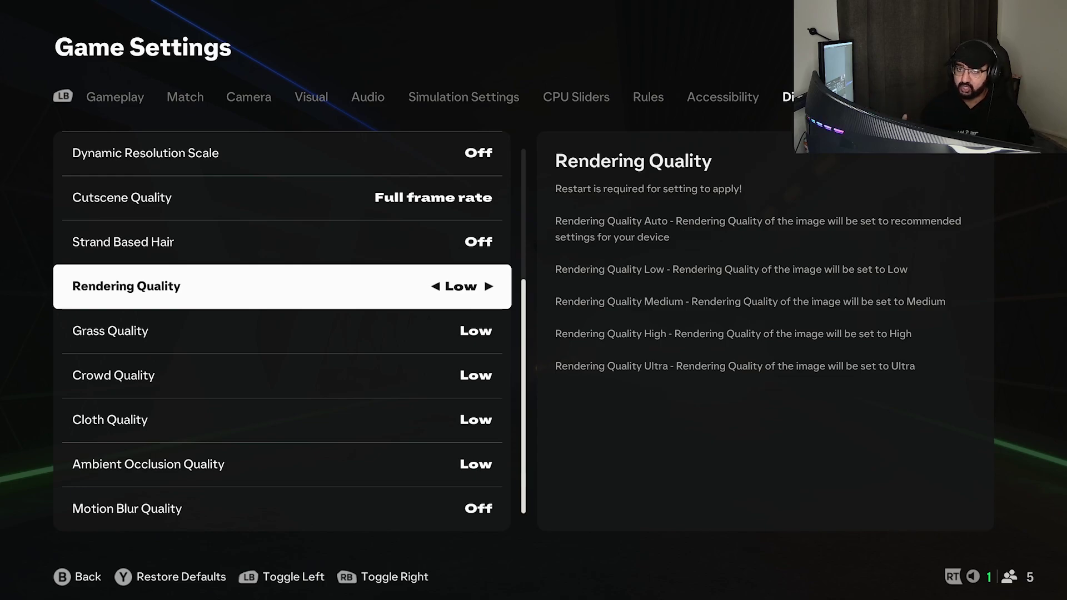
key("Down")
key("Down")
key("Down")
key("Down")
key("Down")
key("Up")
key("Up")
key("Up")
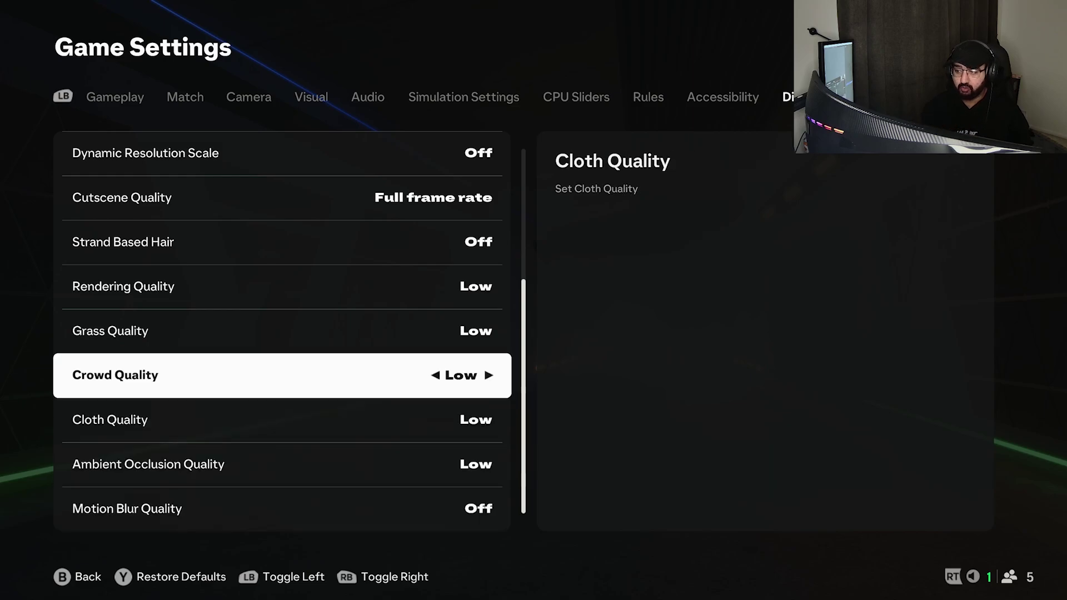
key("Up")
key("Up")
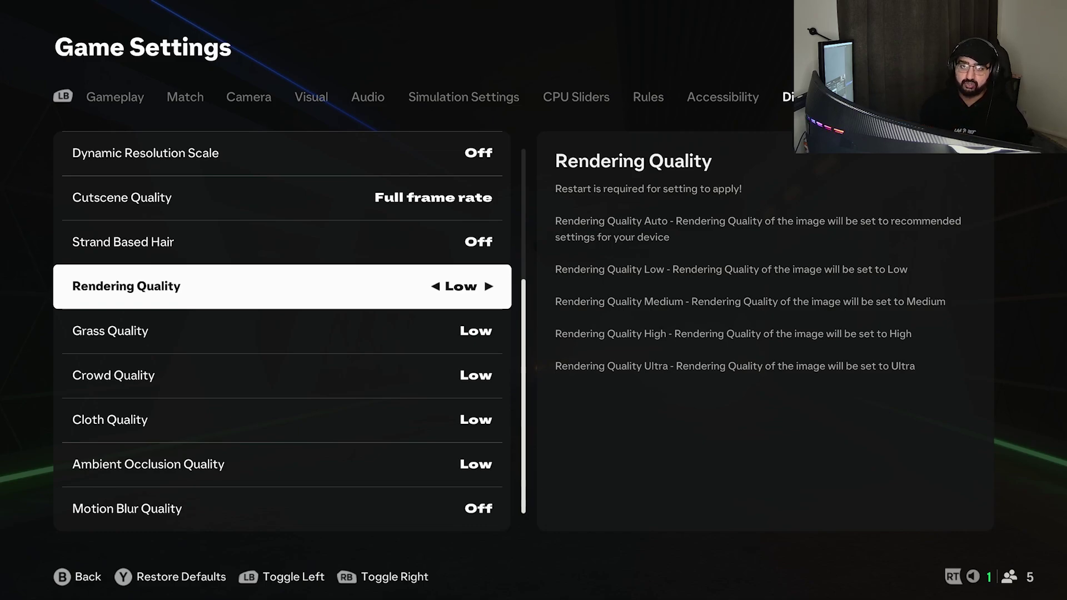
Review the graphics quality settings from Motion Blur Quality back up to Strand Based Hair.
left_click(282, 508)
key("Up")
key("Up")
key("Up")
key("Up")
key("Up")
key("Up")
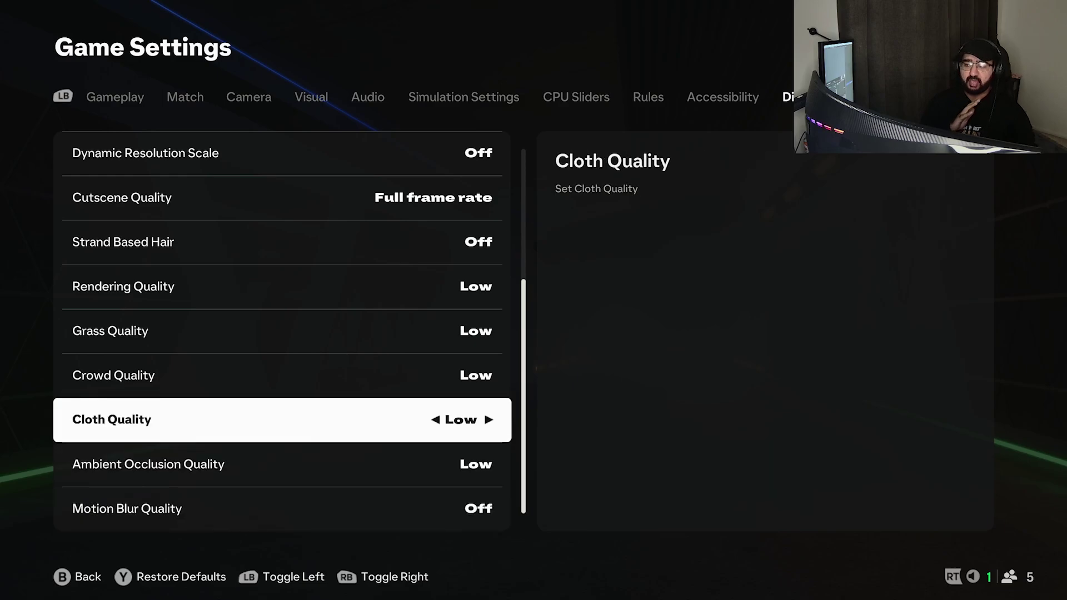
key("Down")
key("Up")
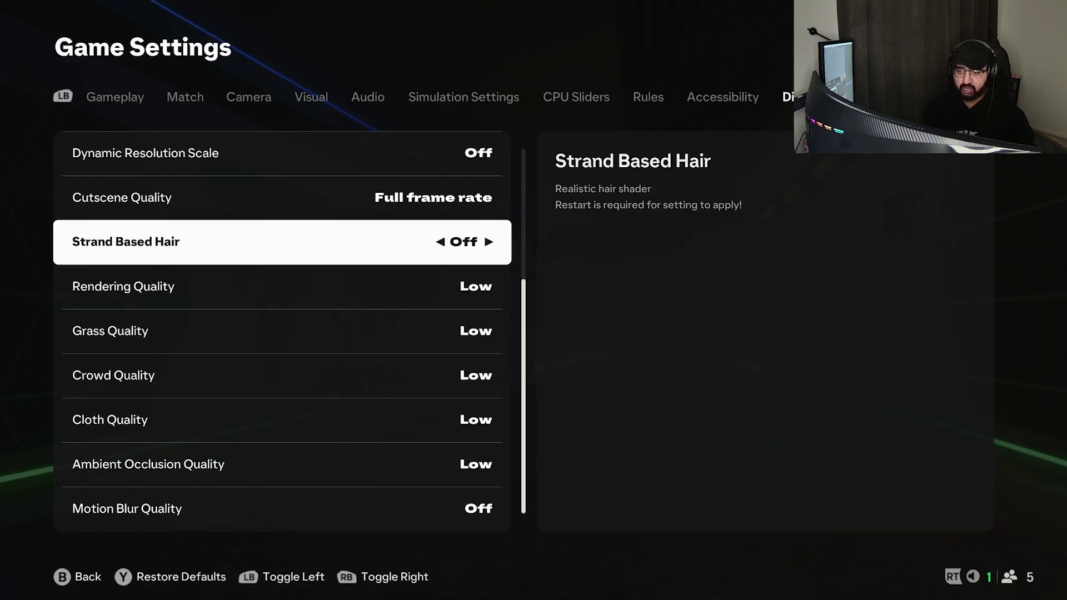
Keep Cutscene Quality at Full frame rate and turn on both Dynamic Resolution Scale and Vertical Sync.
key("Up")
key("Left")
key("Right")
key("Up")
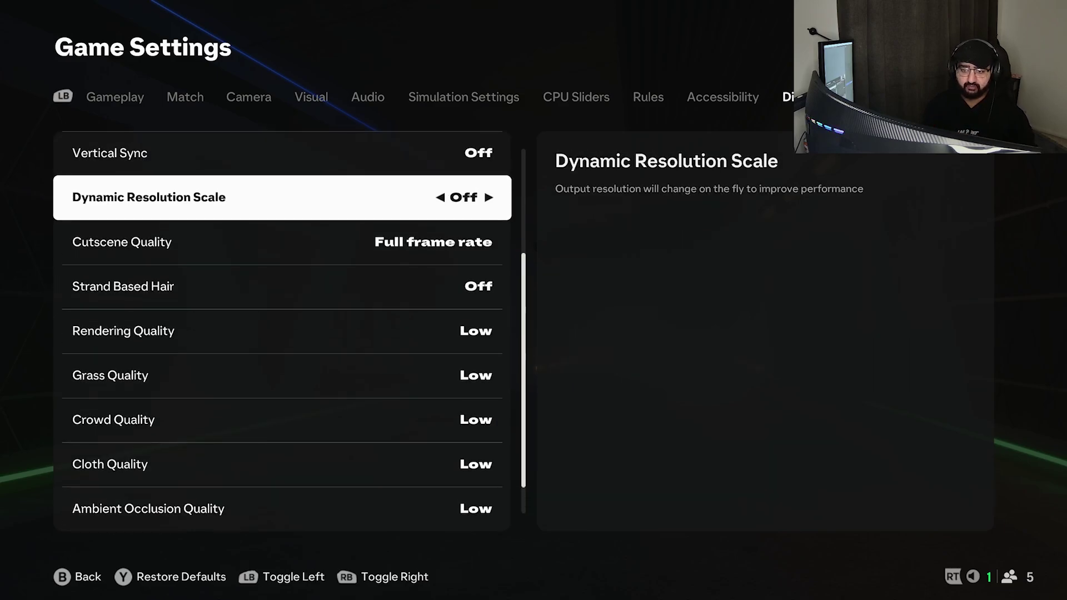
key("Right")
key("Up")
key("Right")
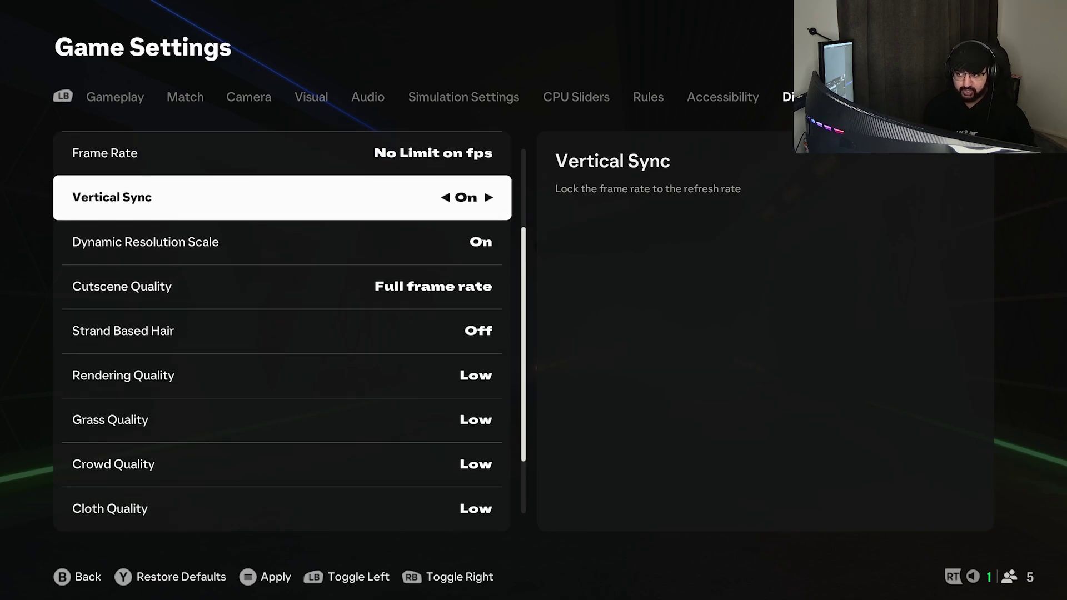
Go through the frame rate, refresh rate, display mode and resolution options, keeping No Limit on fps and 144Hz.
key("Up")
key("Left")
key("Right")
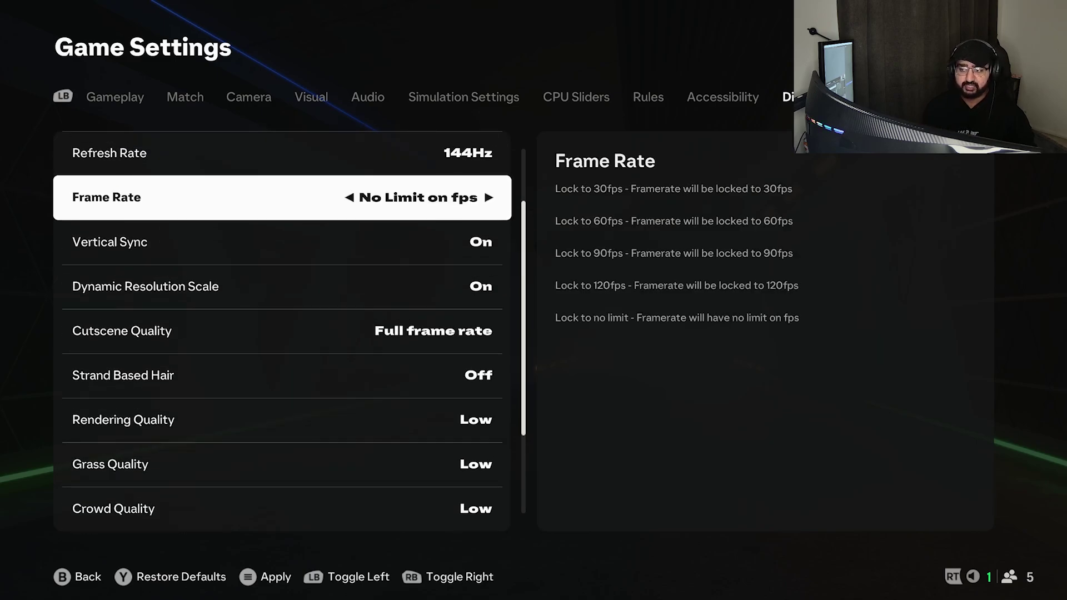
key("Up")
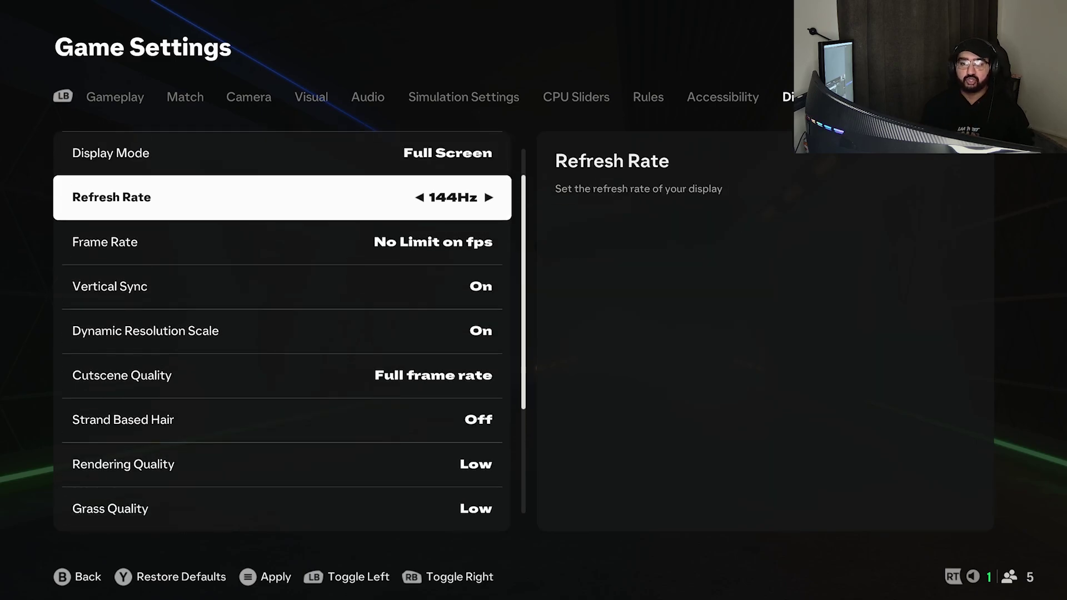
key("Left")
key("Right")
key("Right")
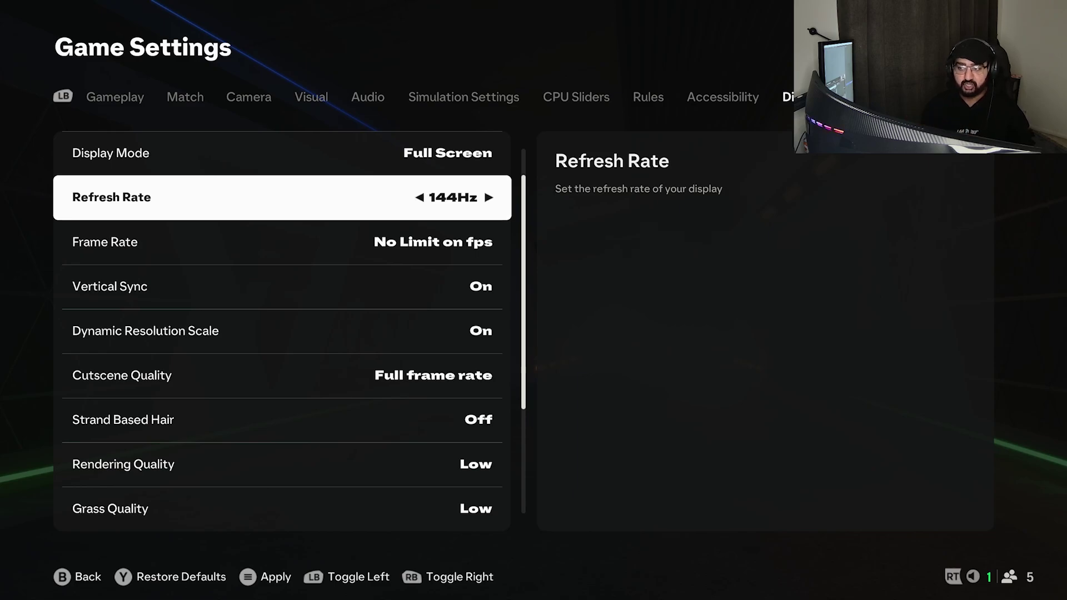
key("Left")
key("Right")
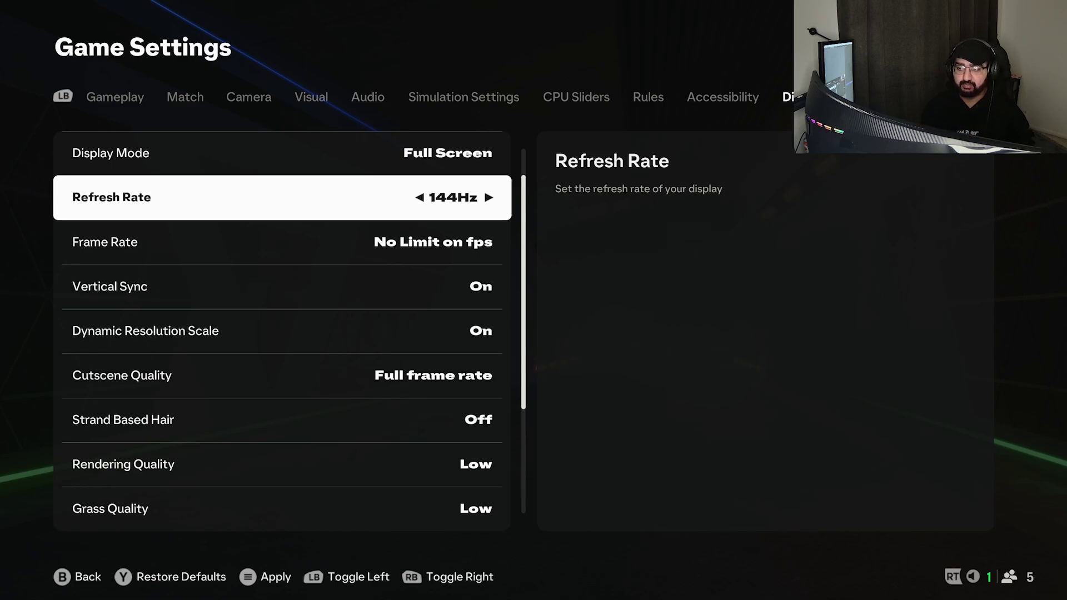
key("Up")
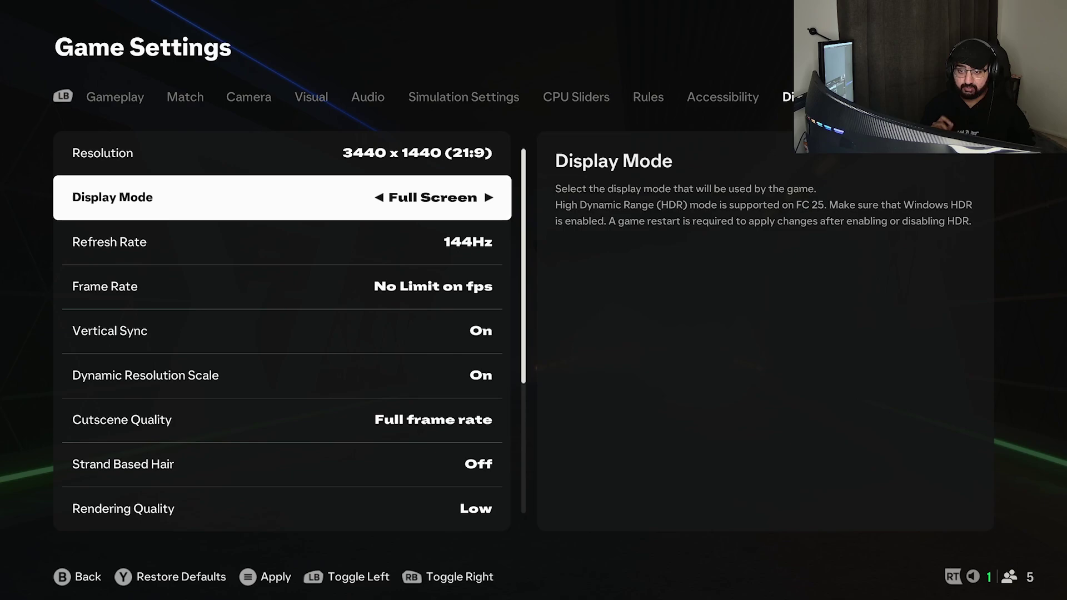
key("Up")
key("Right")
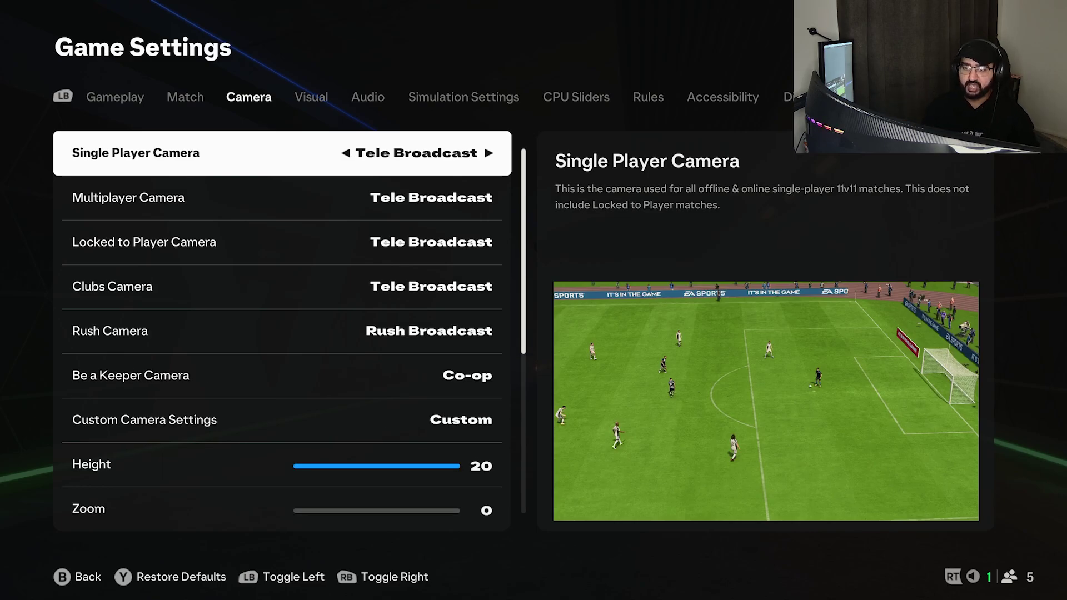
Browse the game settings categories from Visual to Accessibility and return to the Visual settings.
key("e")
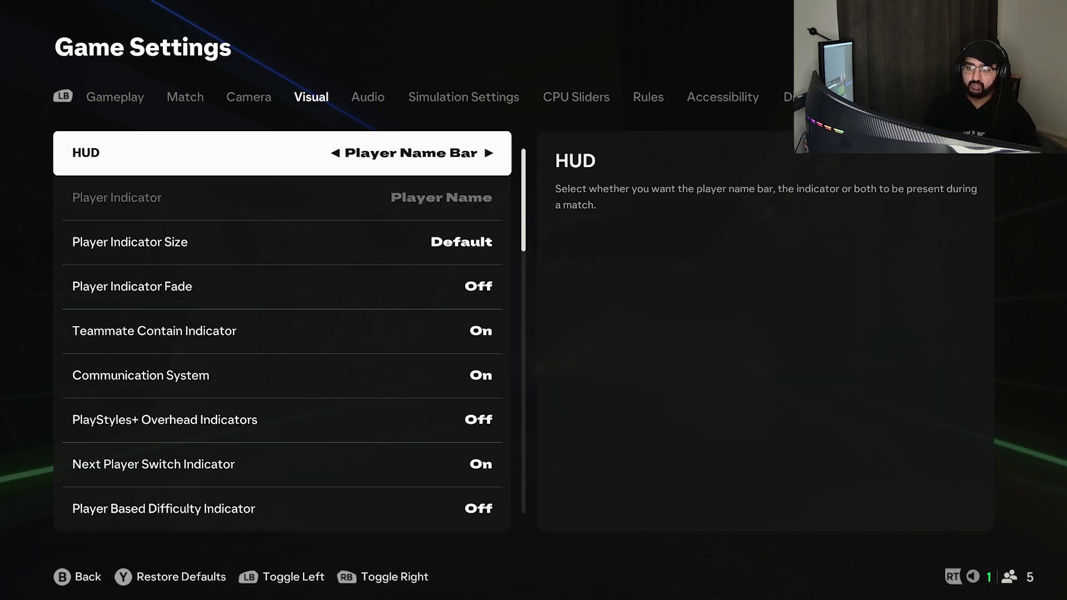
left_click(278, 420)
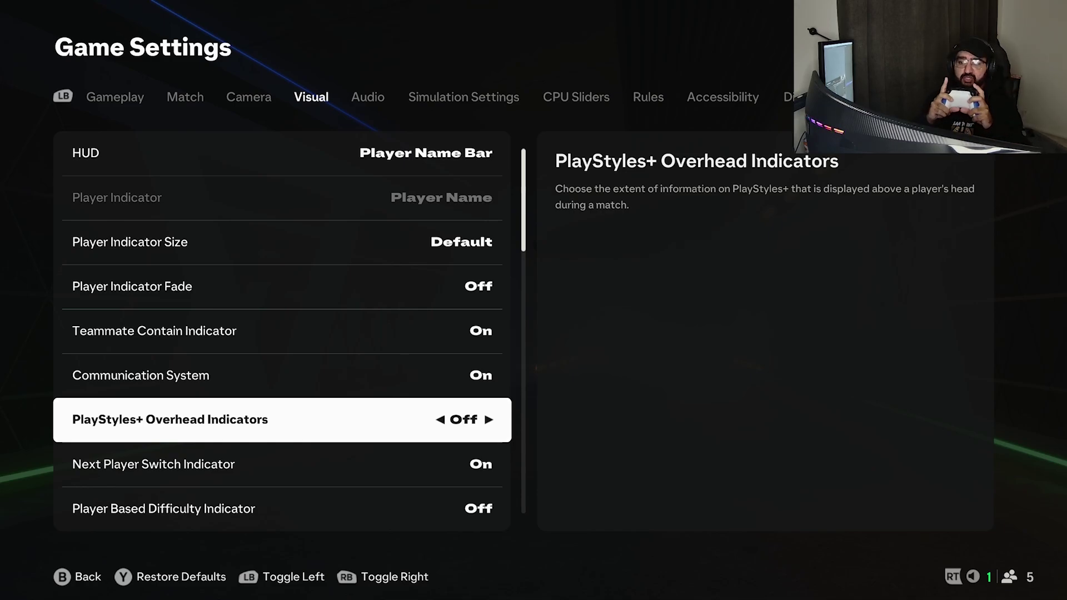
key("e")
key("e")
key("e")
key("e")
key("e")
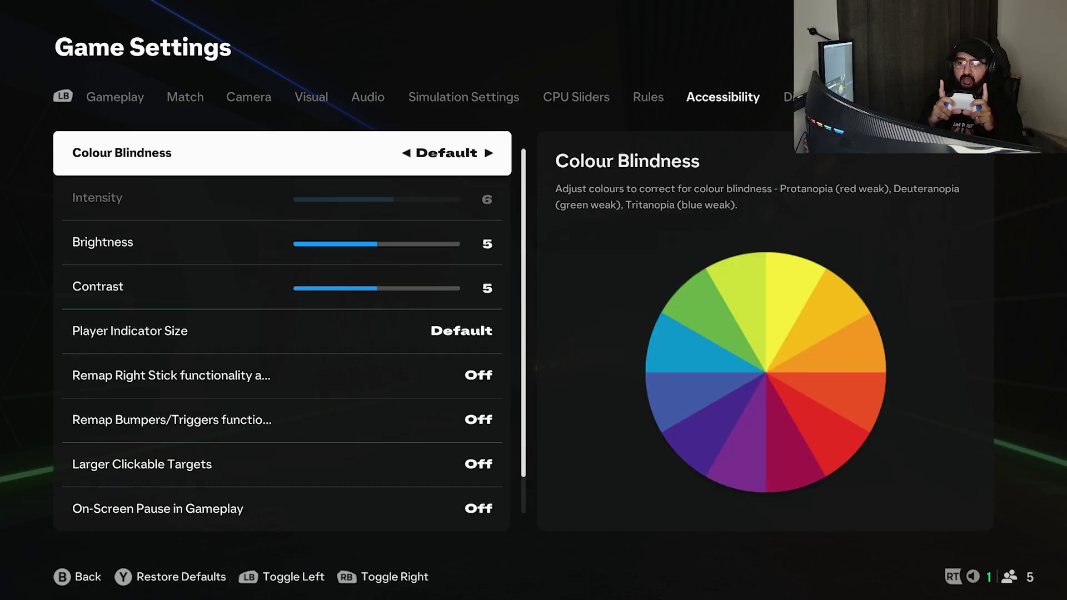
key("q")
key("q")
key("q")
key("q")
key("q")
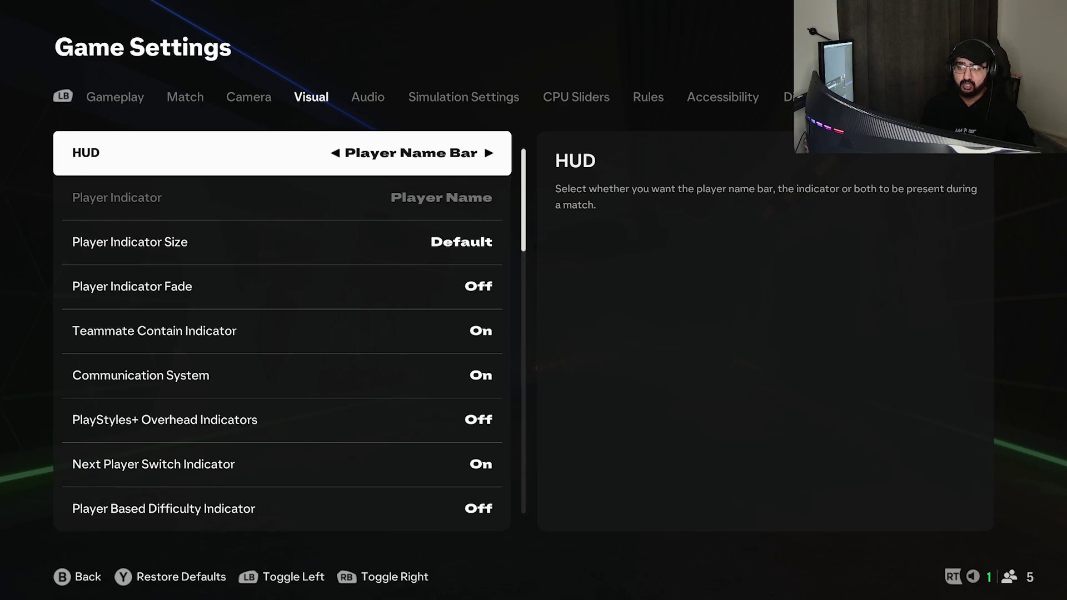
Review the Visual settings from HUD down to Precision Shot Visuals.
key("Down")
key("Down")
key("Down")
key("Down")
key("Down")
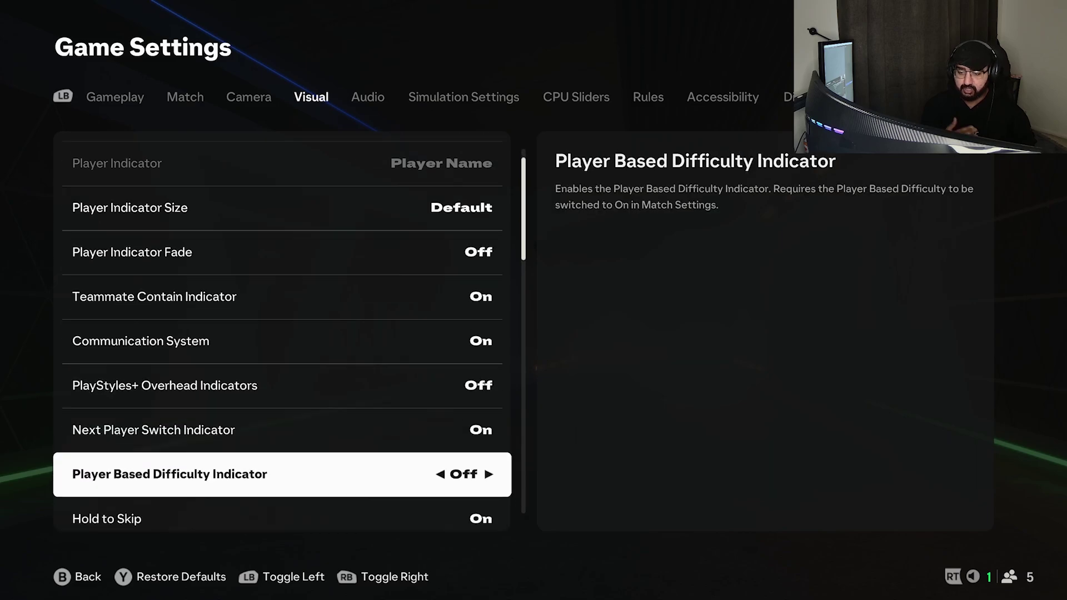
key("Down")
key("Down")
key("Down")
key("Down")
key("Down")
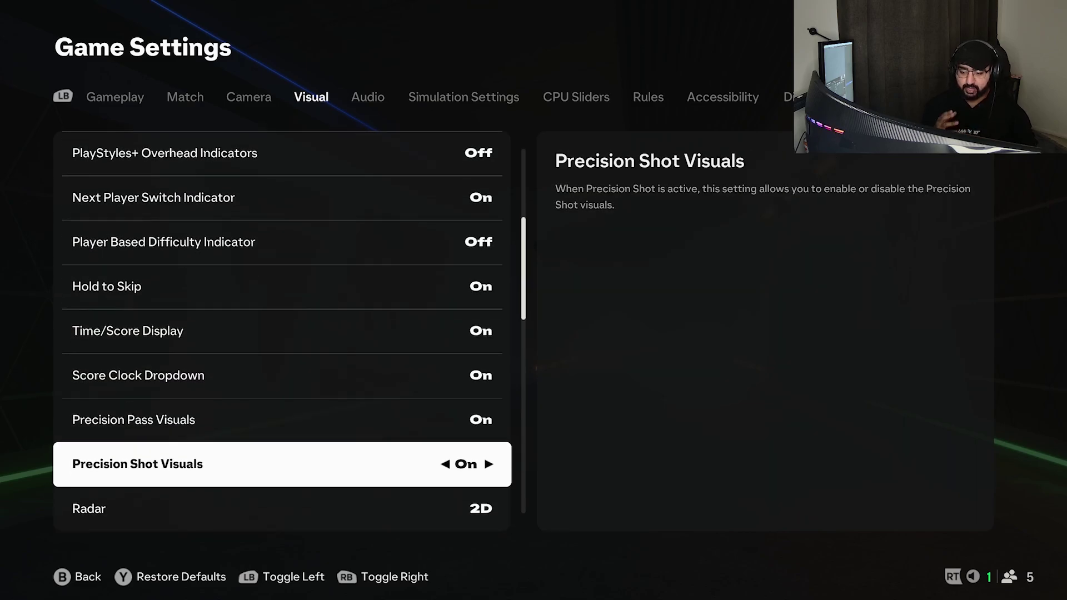
Review the radar, ID indicator and net settings down to Net Meshing.
key("Down")
key("Down")
key("Down")
key("Down")
key("Down")
key("Down")
key("Down")
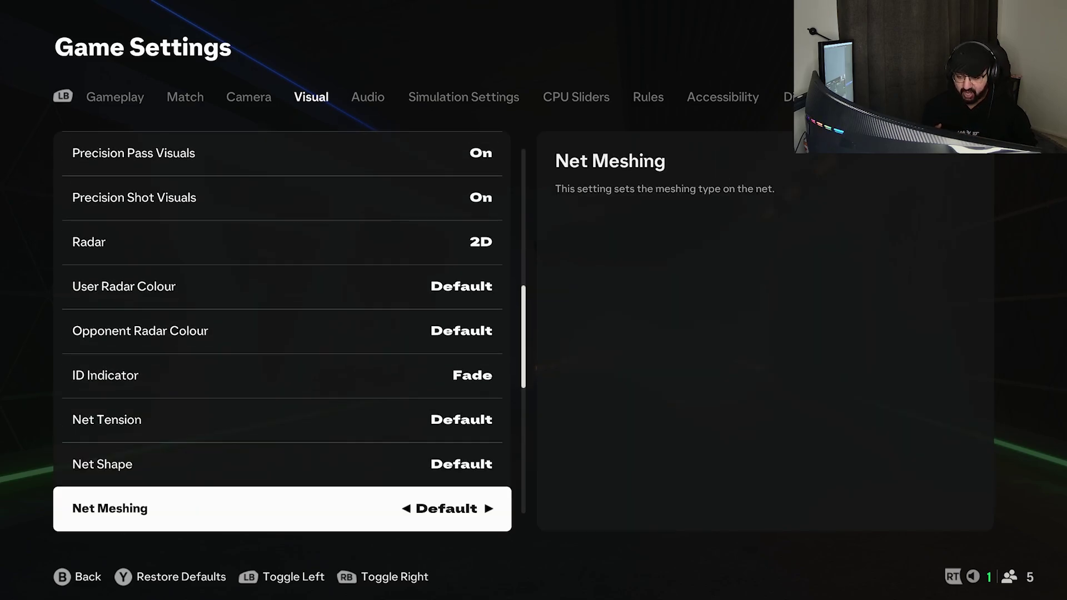
Check the Visual settings from Scrolling Line Ups to Measurement System, ending on HyperMotion Insight Overlays.
key("Down")
key("Down")
key("Down")
key("Down")
key("Down")
key("Down")
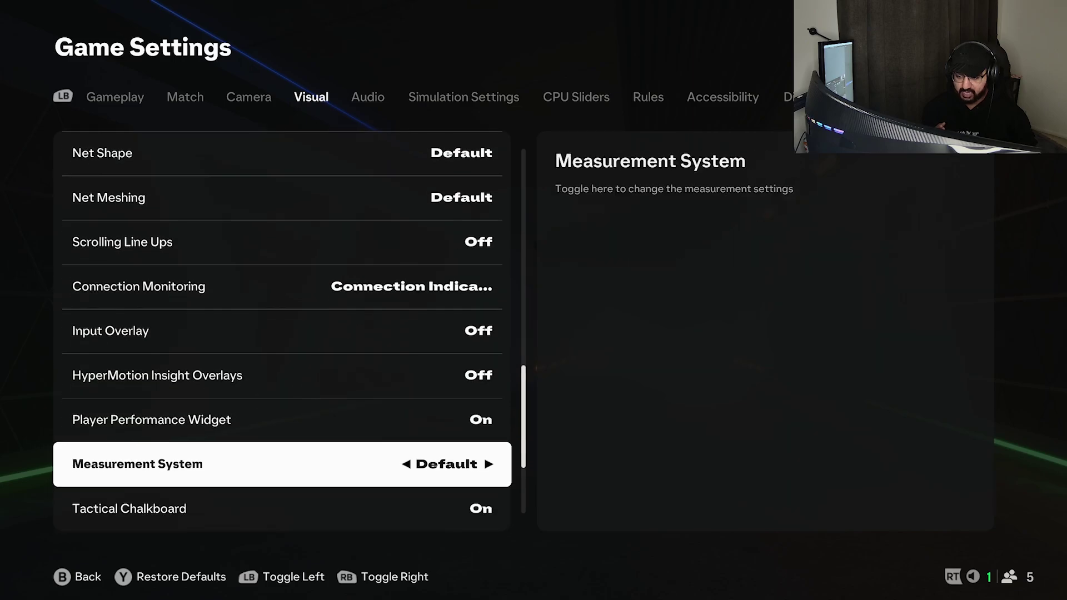
key("Up")
key("Up")
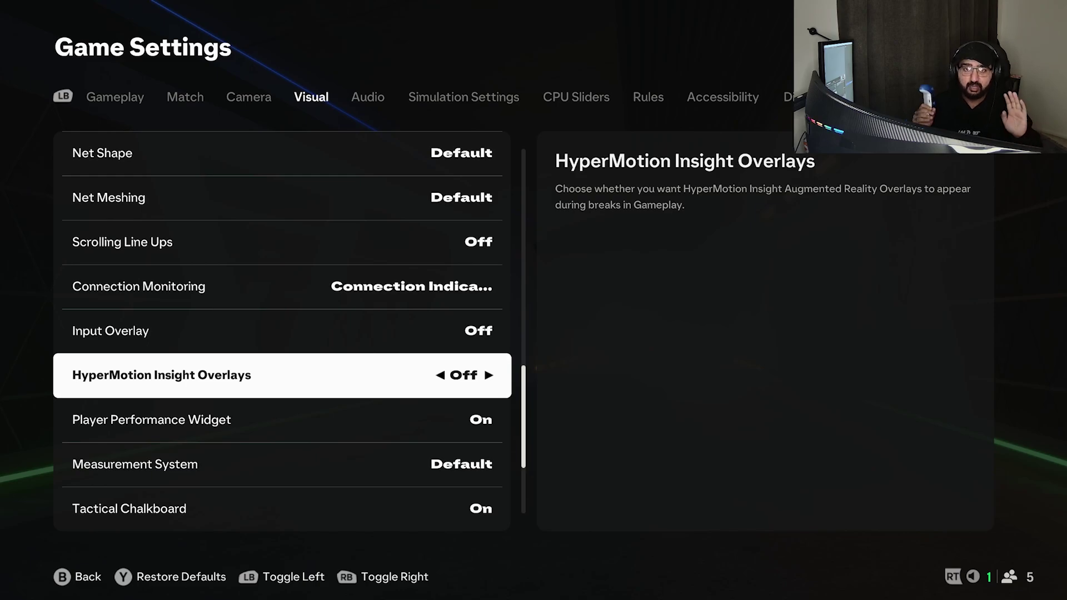
Leave Game Settings and return to the Customise screen.
key("Escape")
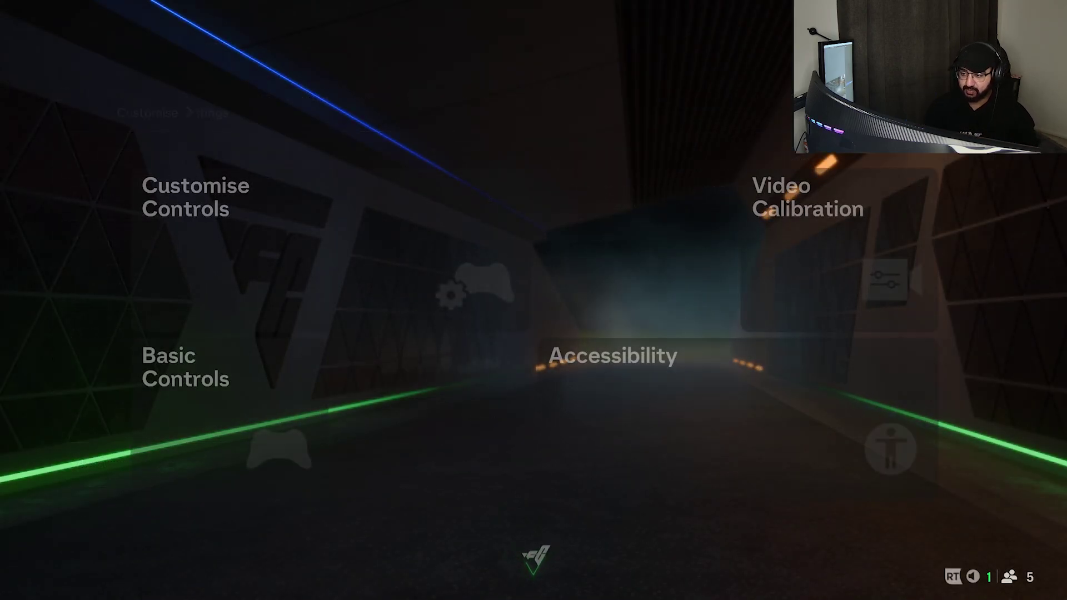
key("Right")
key("Return")
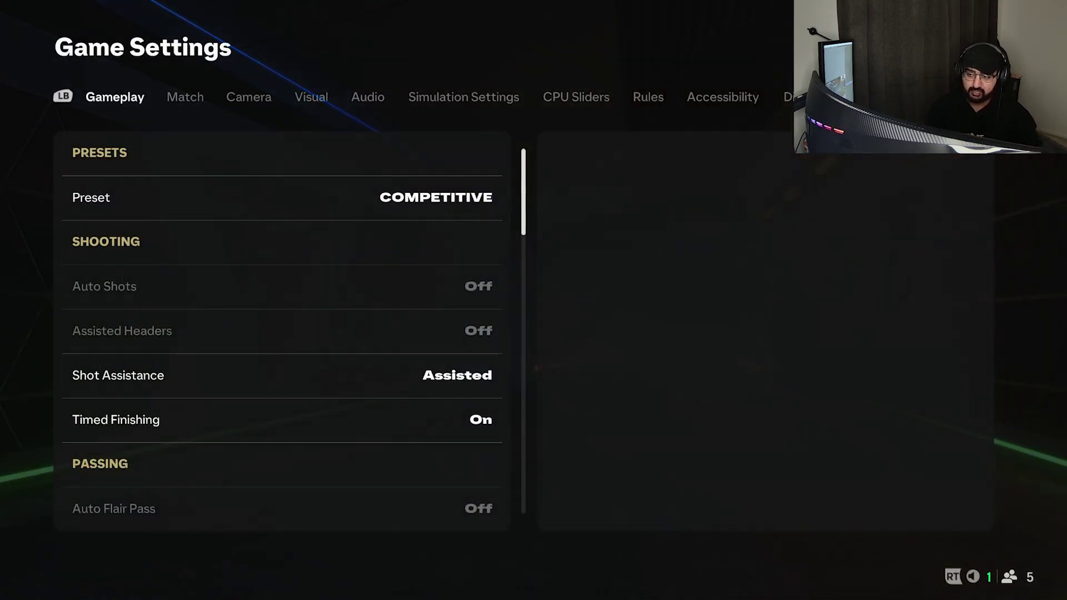
key("Escape")
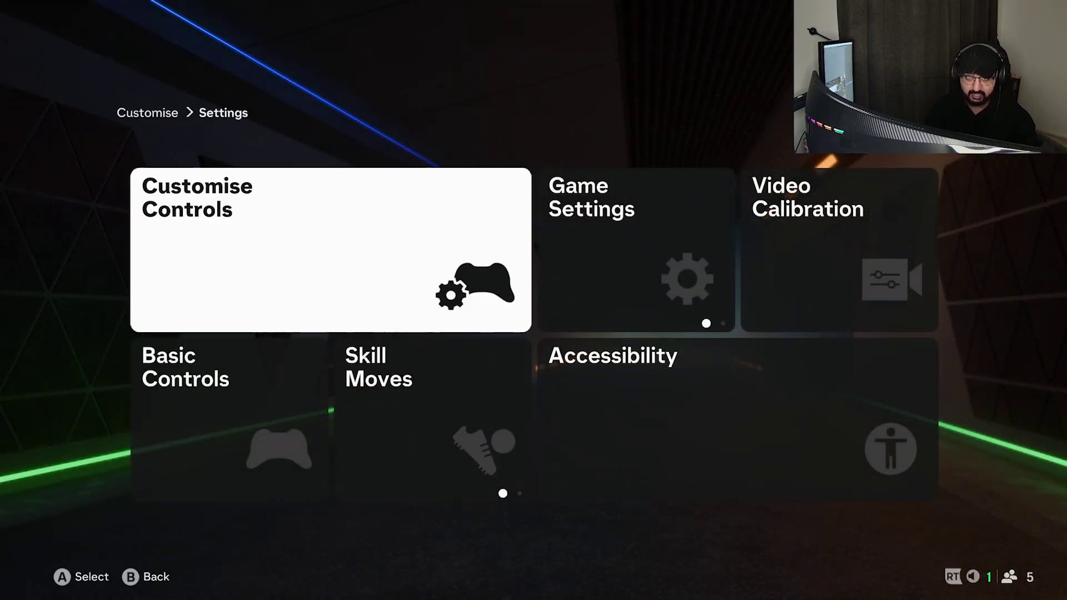
key("Escape")
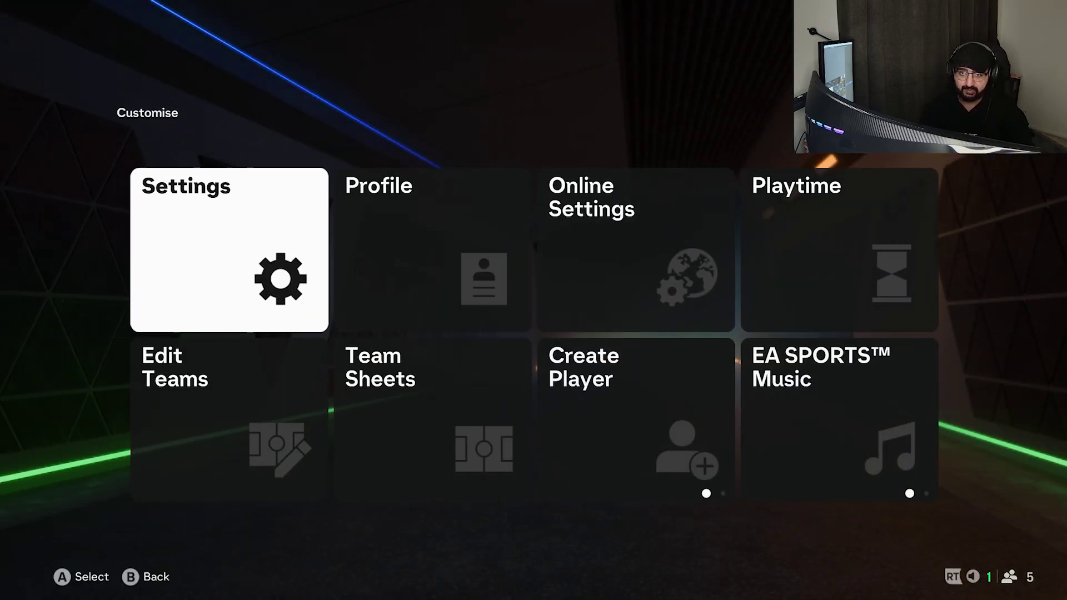